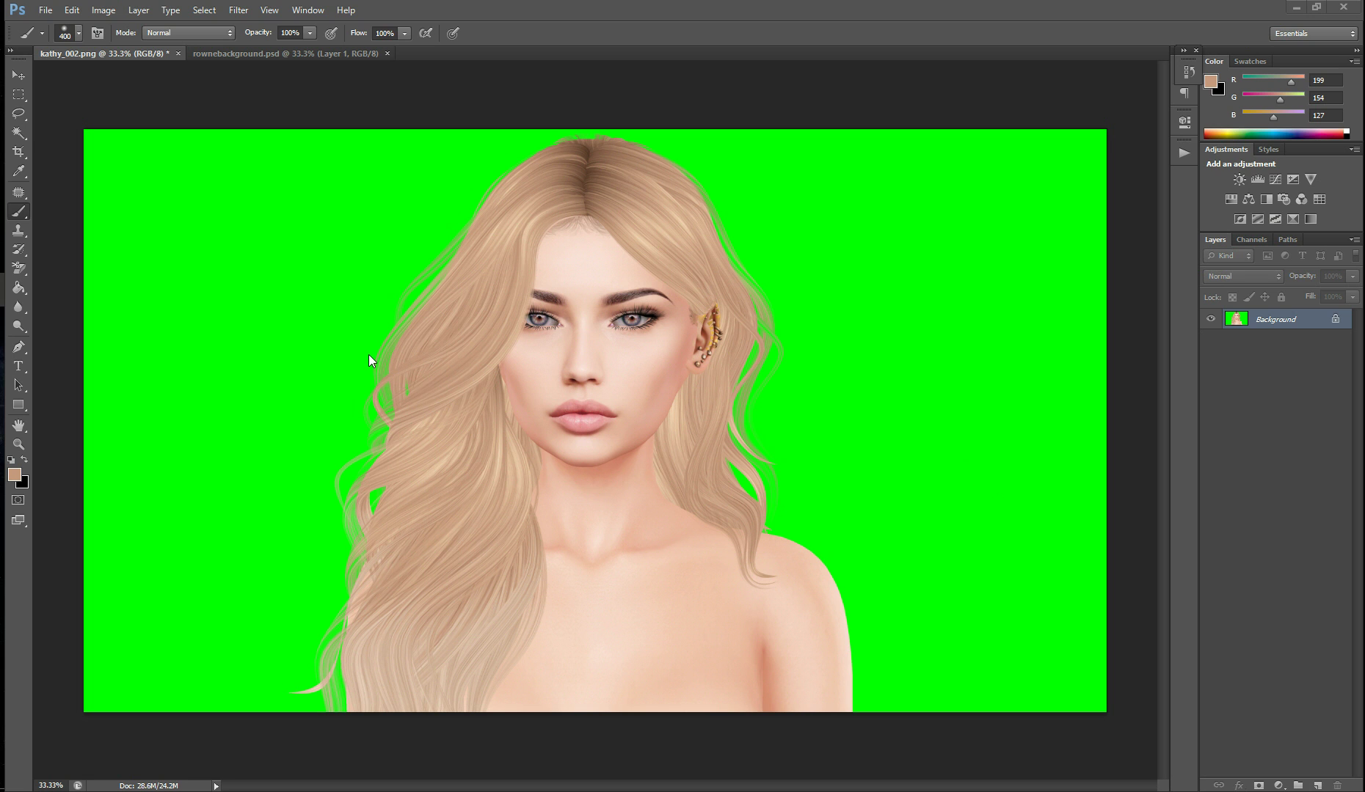
Step: Choose the Background Eraser tool and set its sampling to Once
left_click(20, 273)
left_click(72, 265)
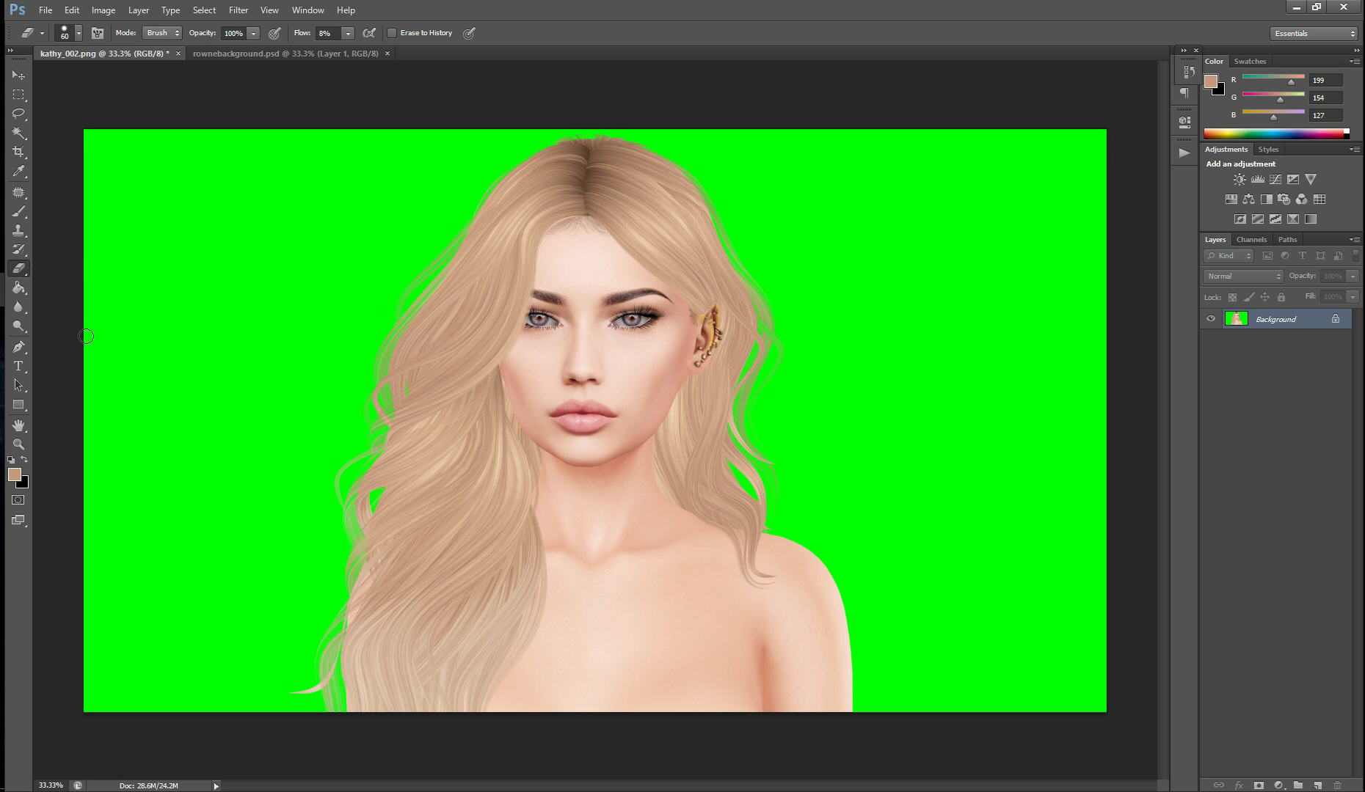
left_click(20, 270)
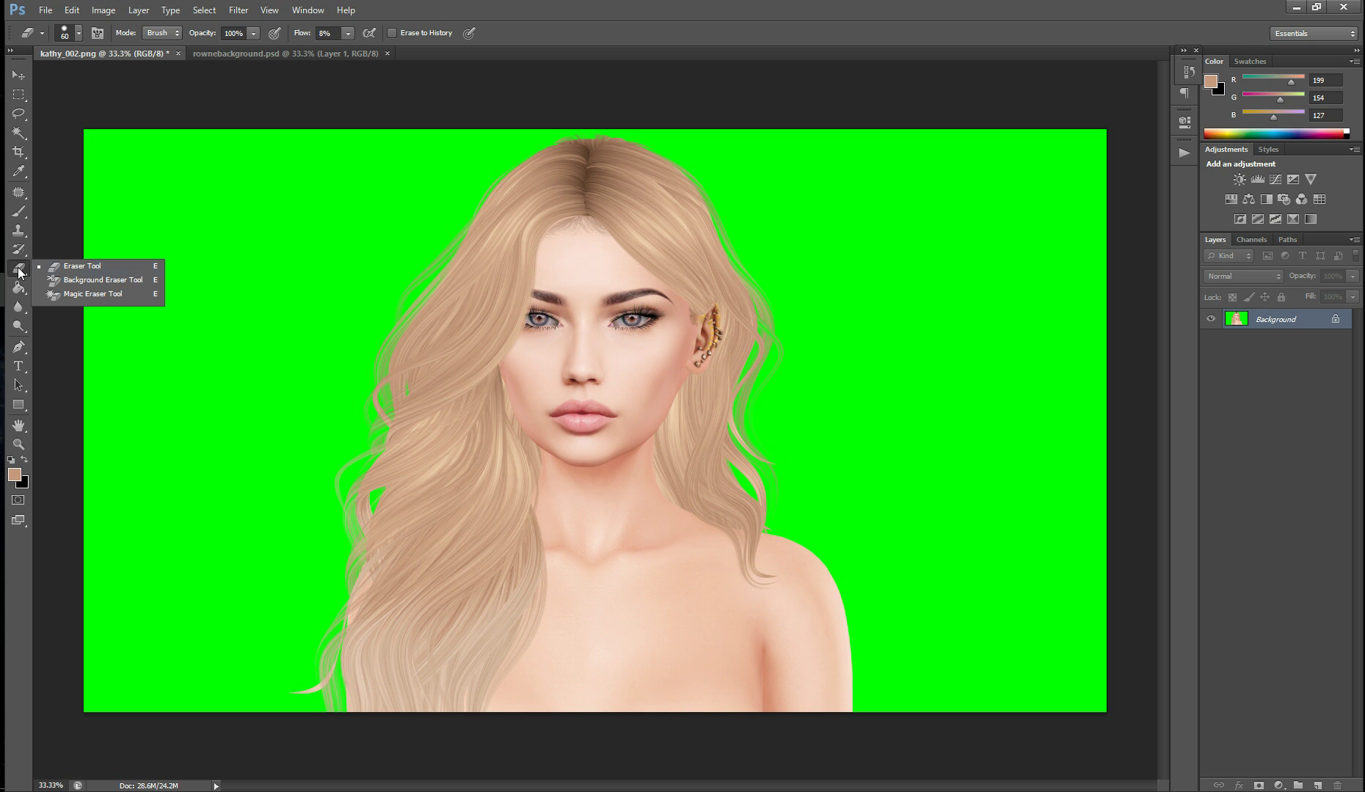
left_click(92, 282)
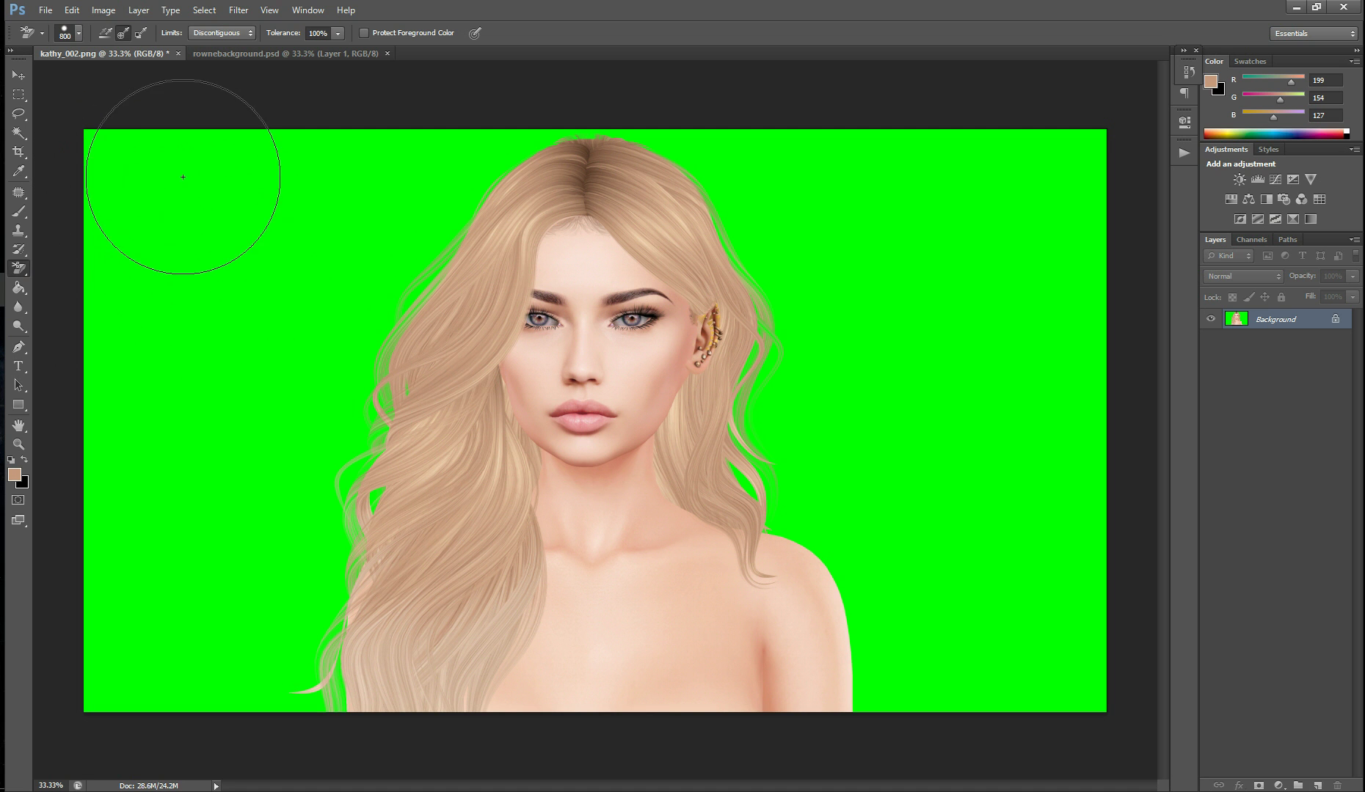
left_click(124, 35)
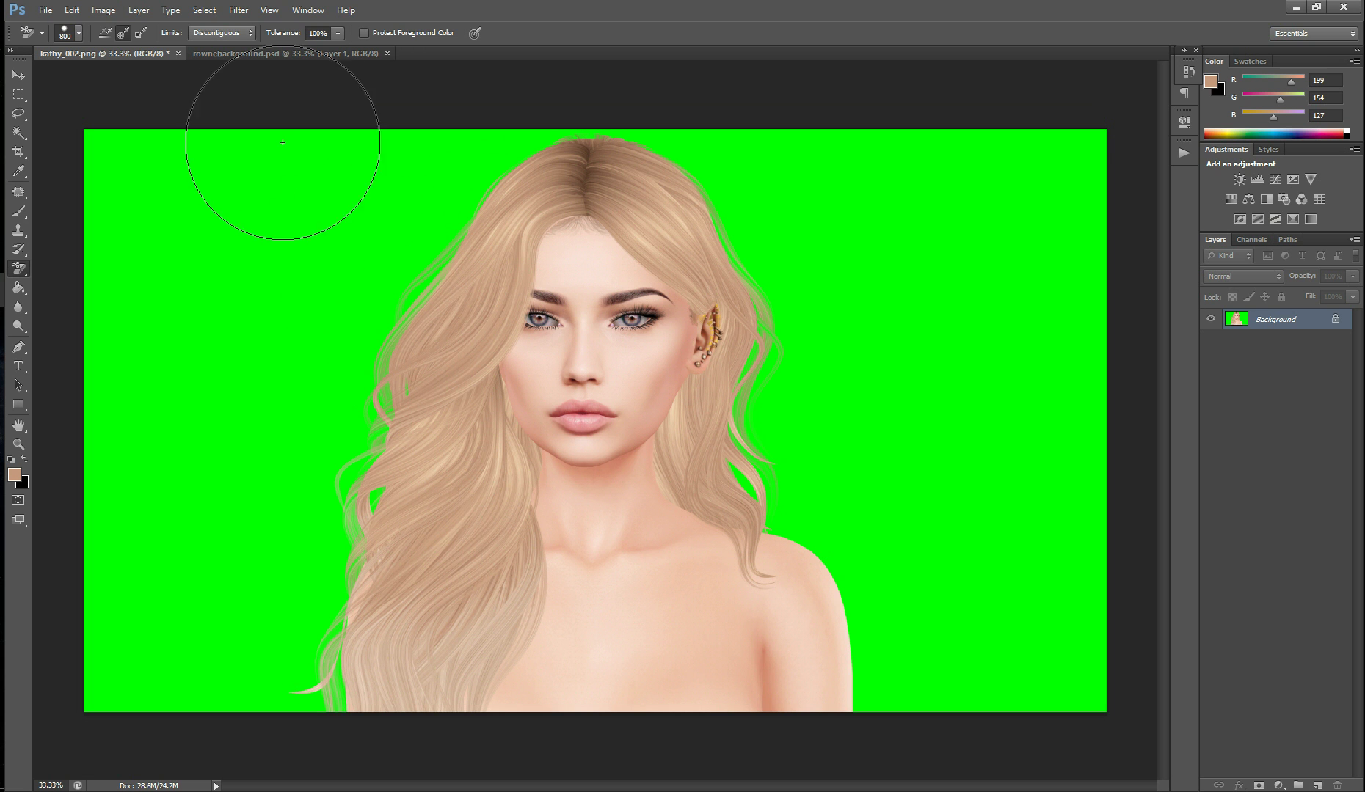
Step: Try erasing the green beside the long hair with the eraser tolerance lowered to 67%, and undo the stroke
left_click_drag(290, 36, 279, 38)
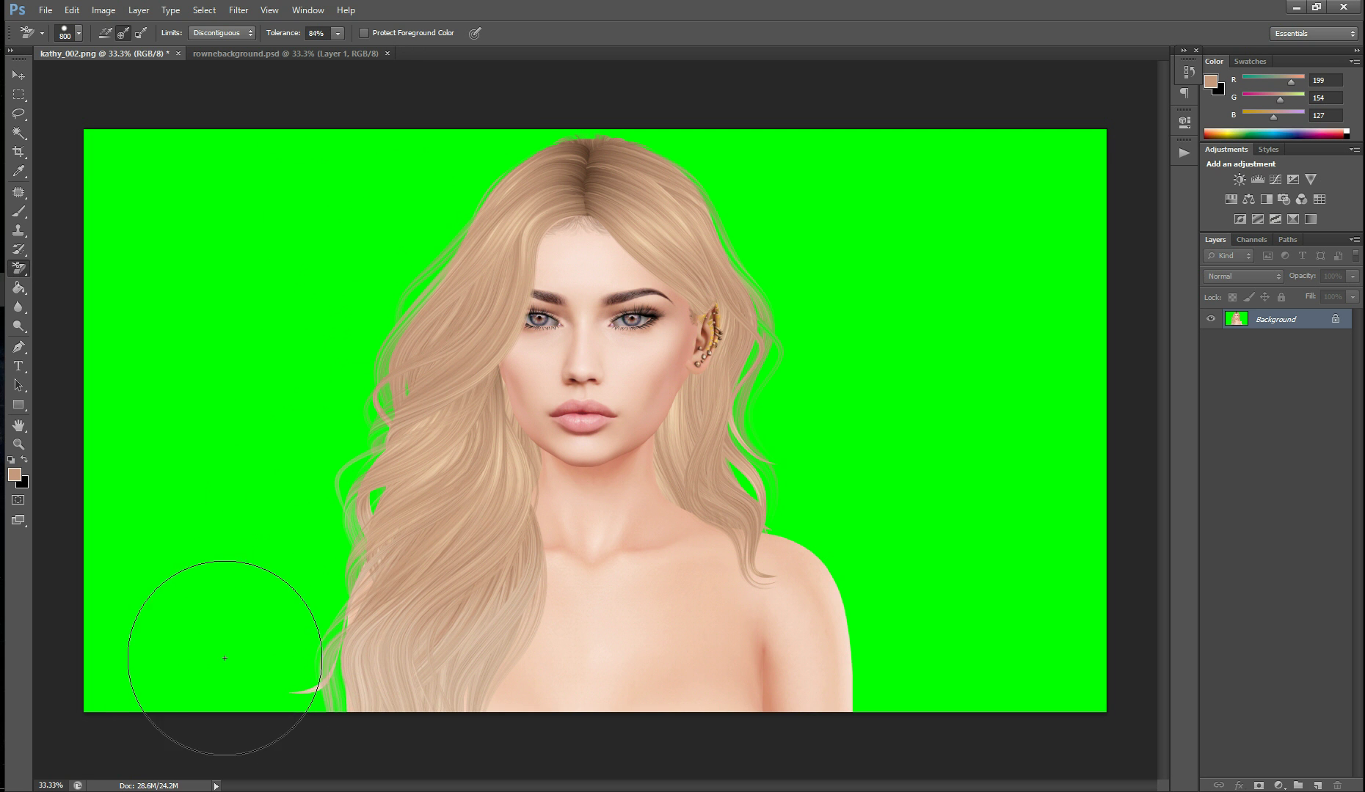
left_click_drag(285, 37, 273, 36)
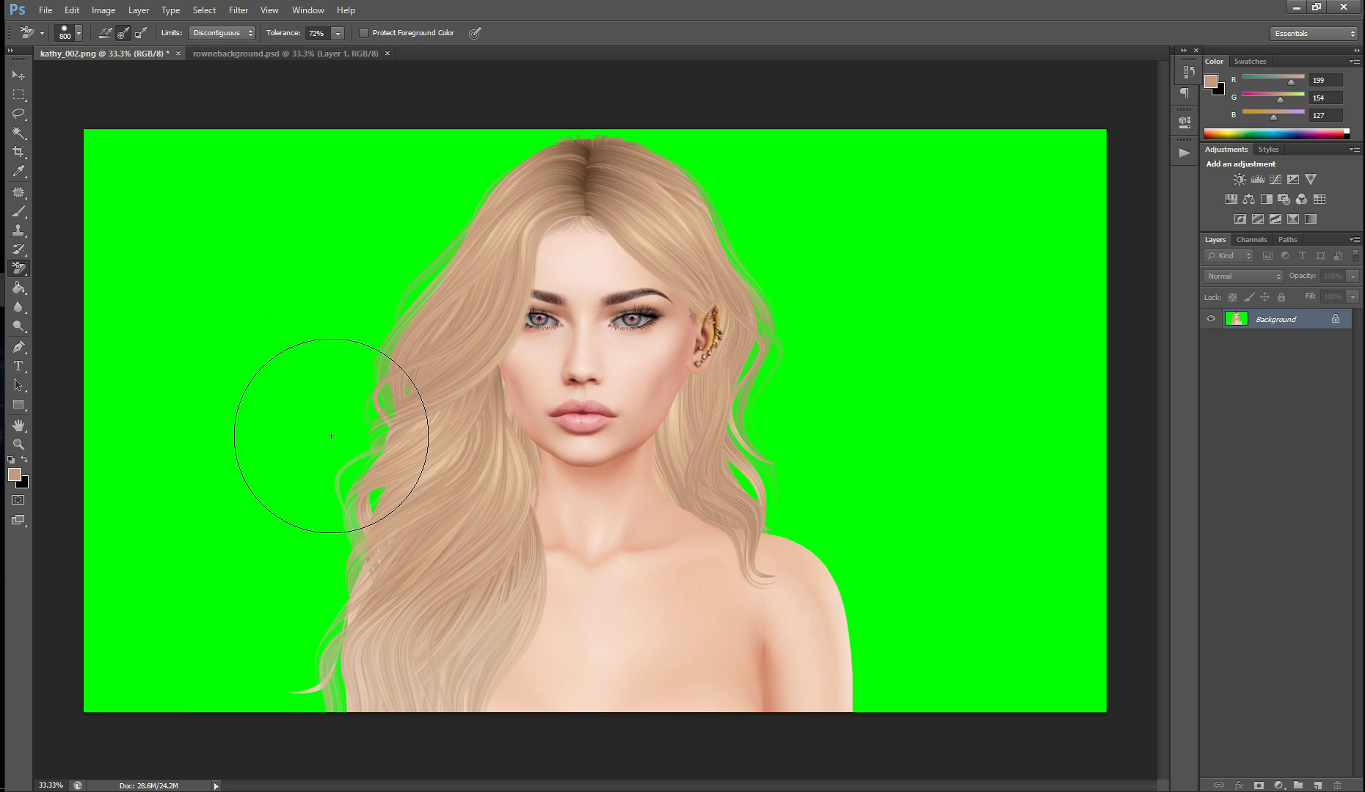
left_click_drag(287, 38, 278, 38)
mouse_move(217, 642)
left_mouse_down()
mouse_move(292, 635)
mouse_move(367, 386)
mouse_move(425, 250)
mouse_move(481, 178)
left_mouse_up()
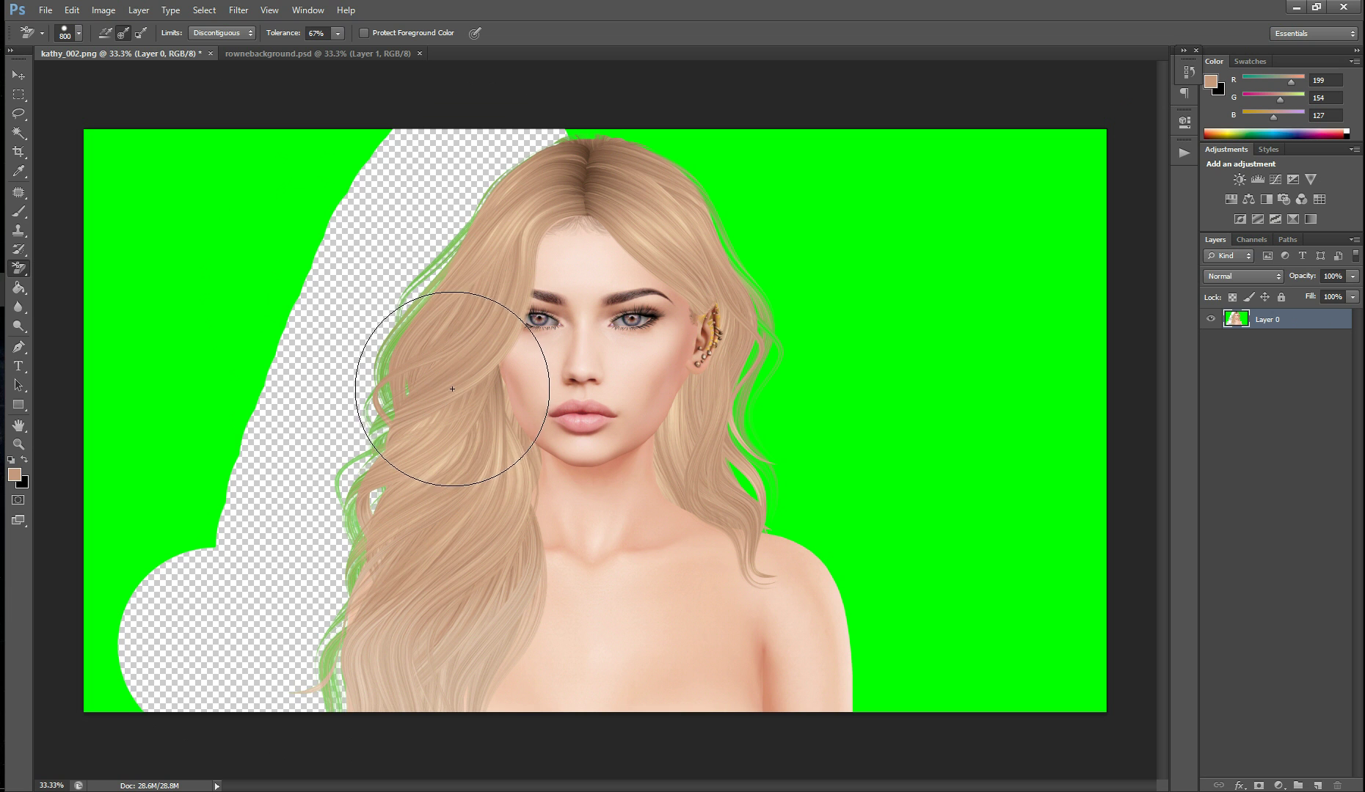
key("ctrl+z")
Step: Set the Background Eraser tolerance to 100% and erase all the green surrounding the woman
left_click_drag(279, 35, 418, 37)
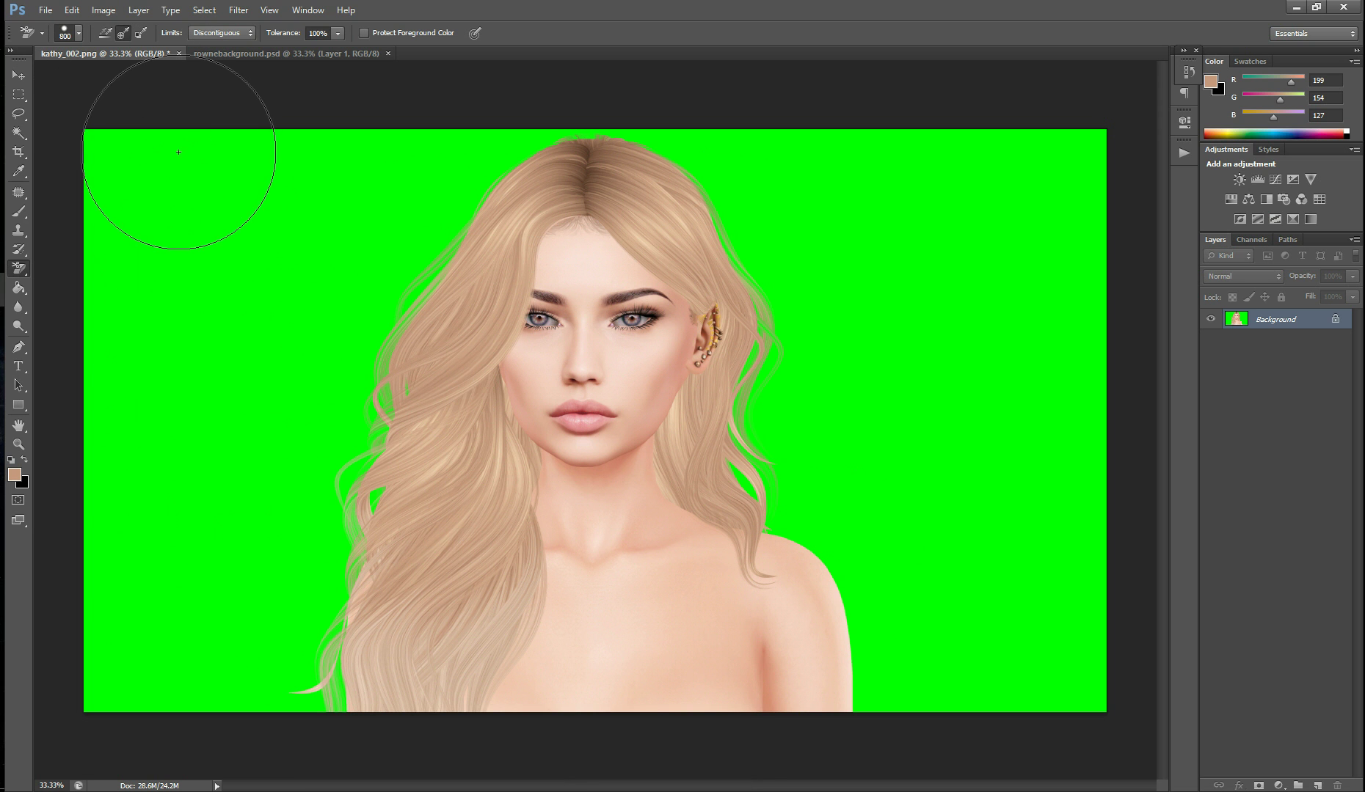
left_click(140, 665)
mouse_move(140, 666)
left_mouse_down()
mouse_move(260, 679)
mouse_move(324, 553)
mouse_move(345, 463)
mouse_move(147, 572)
mouse_move(93, 495)
mouse_move(120, 168)
mouse_move(204, 127)
mouse_move(215, 221)
mouse_move(203, 374)
mouse_move(266, 398)
mouse_move(341, 333)
mouse_move(425, 150)
mouse_move(510, 72)
mouse_move(638, 75)
mouse_move(729, 108)
mouse_move(778, 170)
mouse_move(820, 281)
mouse_move(798, 440)
mouse_move(850, 518)
mouse_move(876, 681)
mouse_move(963, 681)
mouse_move(1061, 660)
mouse_move(1058, 592)
mouse_move(895, 461)
mouse_move(909, 446)
mouse_move(1044, 441)
mouse_move(1133, 377)
mouse_move(1103, 310)
mouse_move(935, 324)
mouse_move(900, 250)
mouse_move(893, 155)
mouse_move(1072, 145)
left_mouse_up()
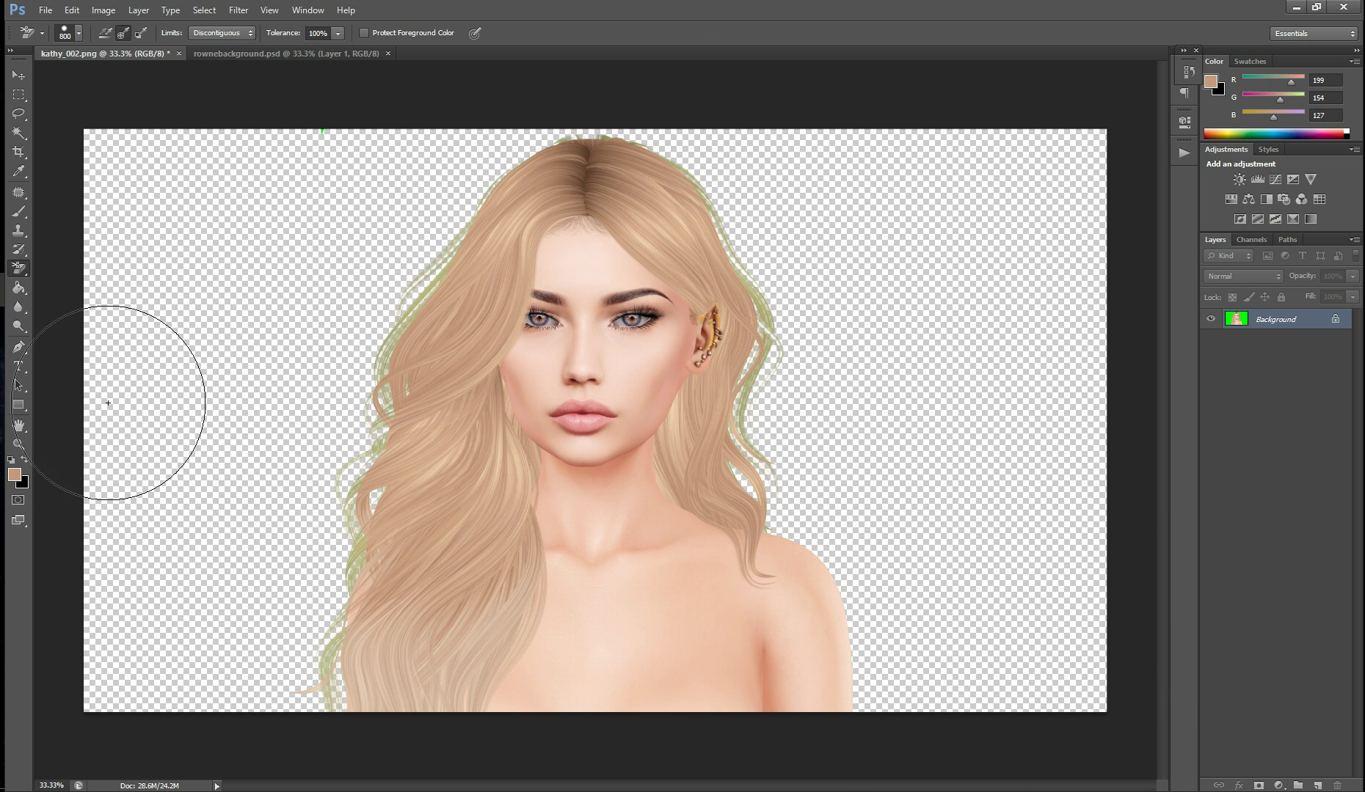
left_click(897, 507)
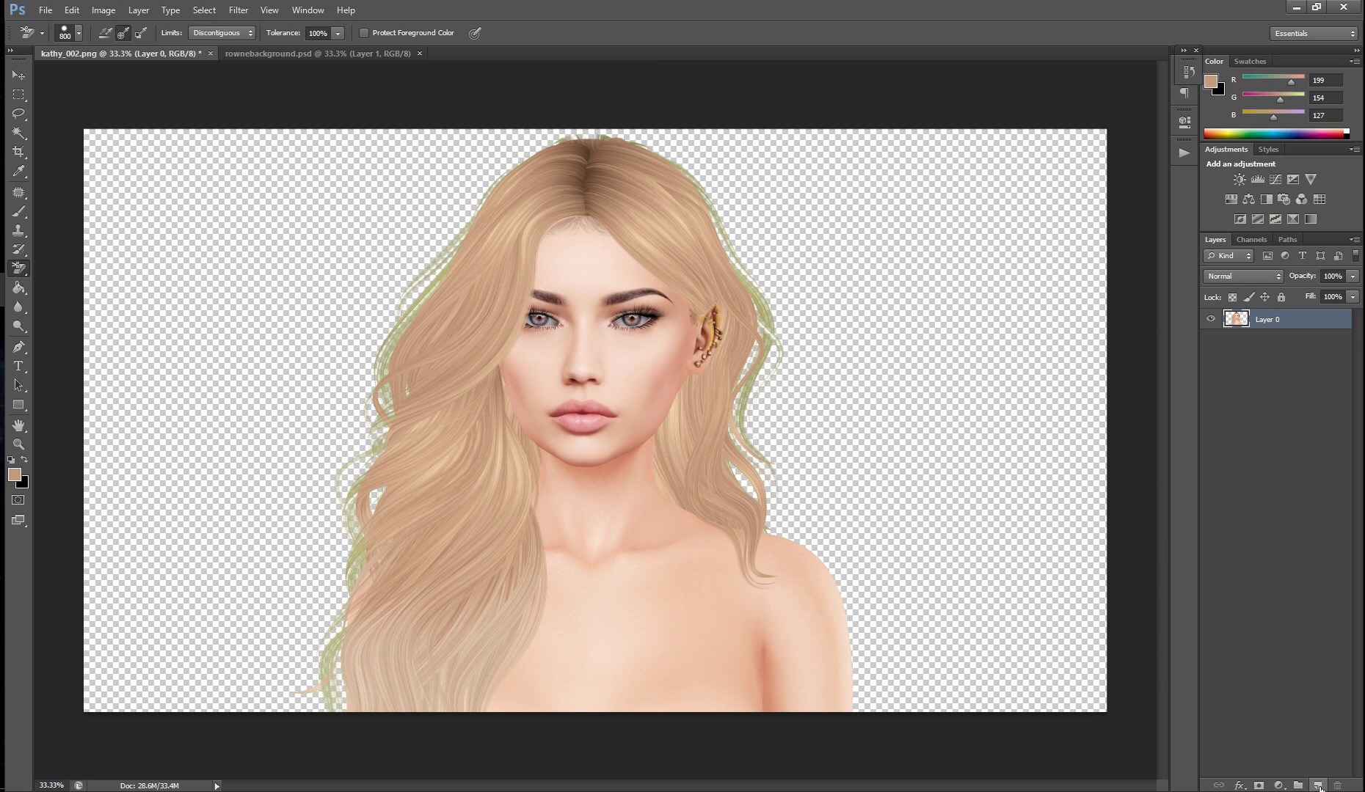
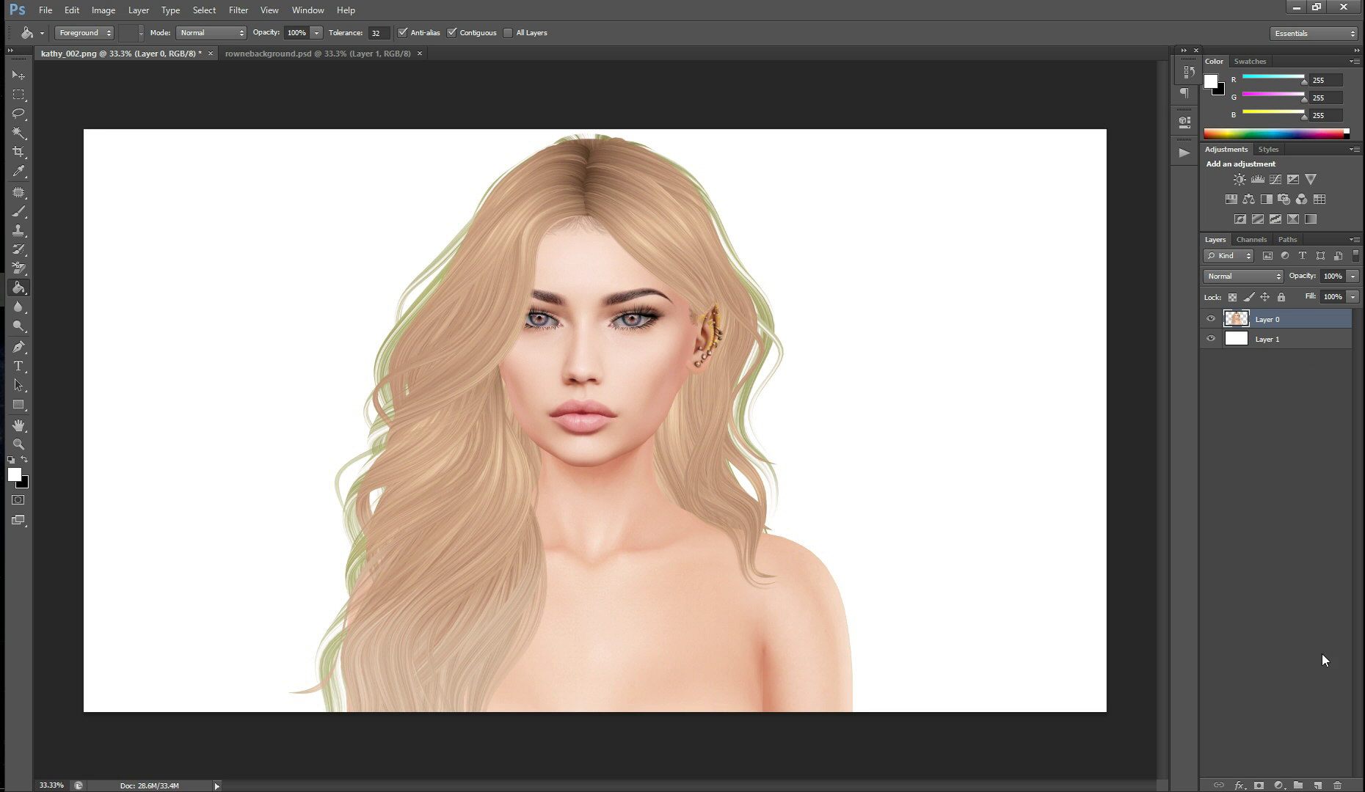
Step: Add an empty layer above Layer 0 and clip it to Layer 0
left_click(1317, 785)
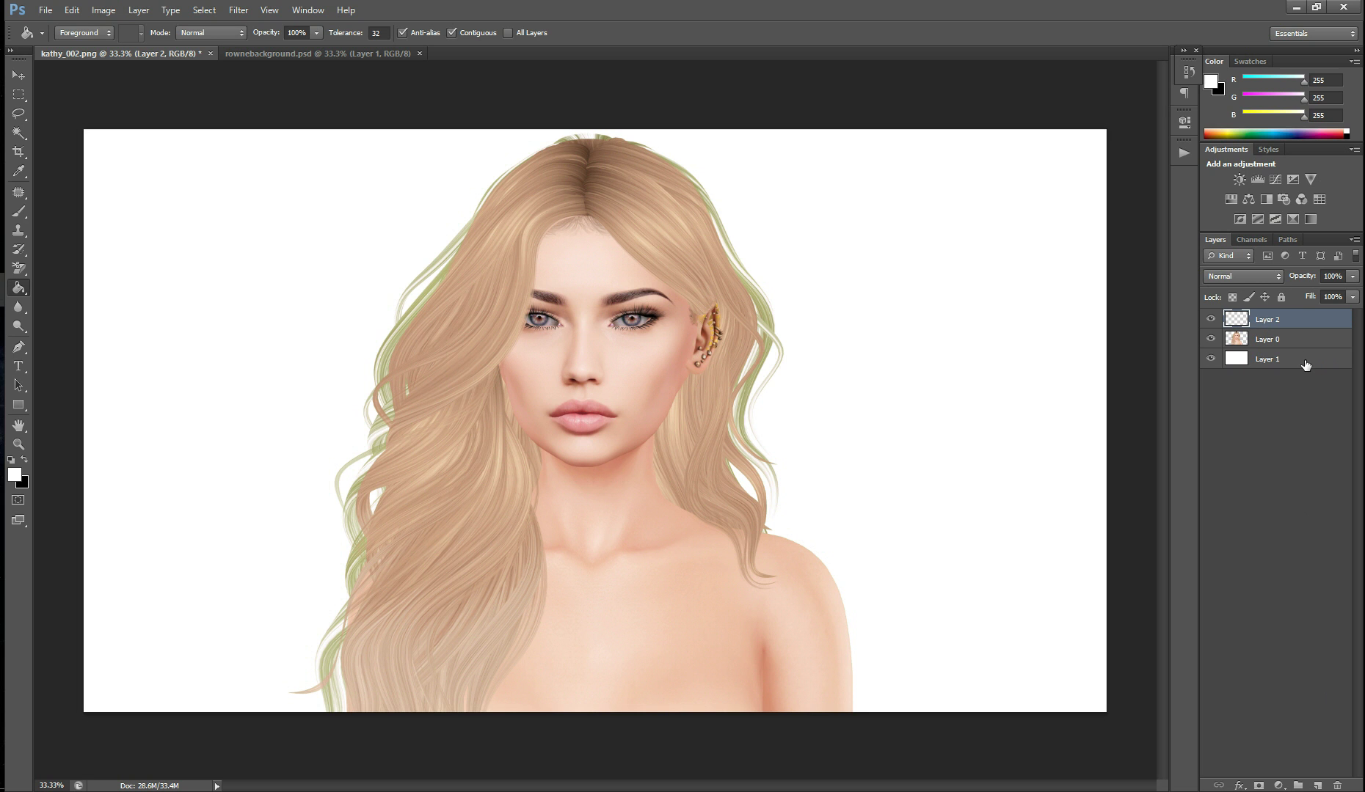
left_click_drag(1310, 368, 1294, 321)
left_click(1293, 321, "alt")
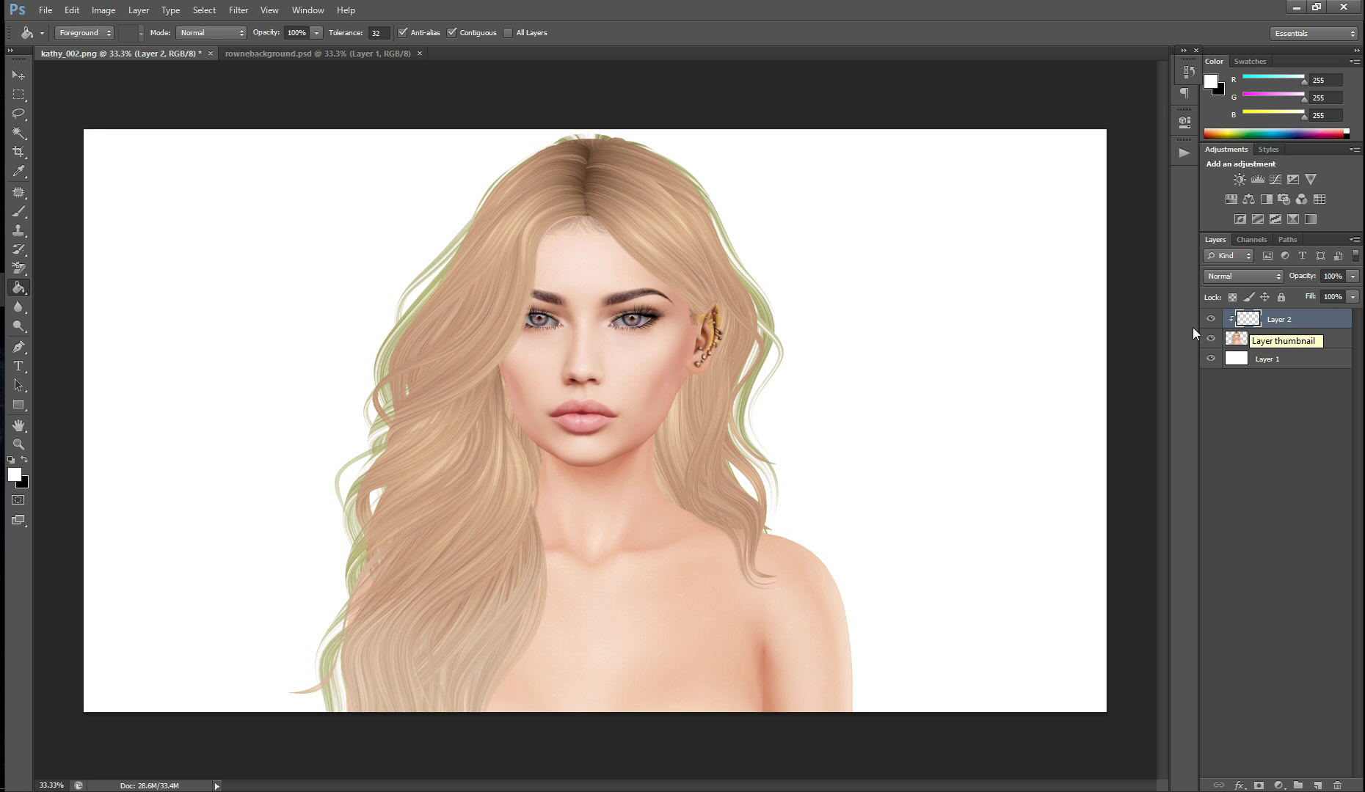
Step: Try a black brush stroke across the face on the clipped layer, and undo it
left_click(18, 212)
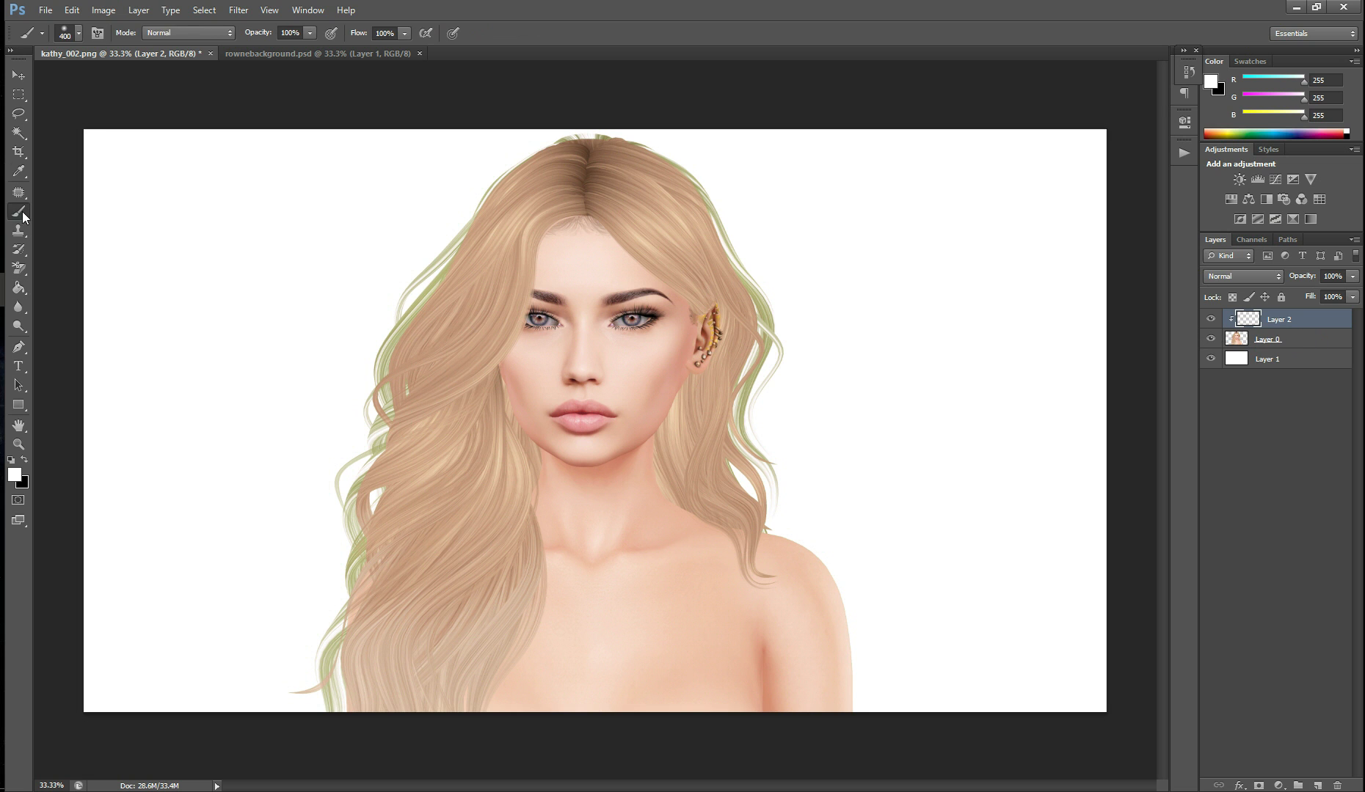
left_click(26, 458)
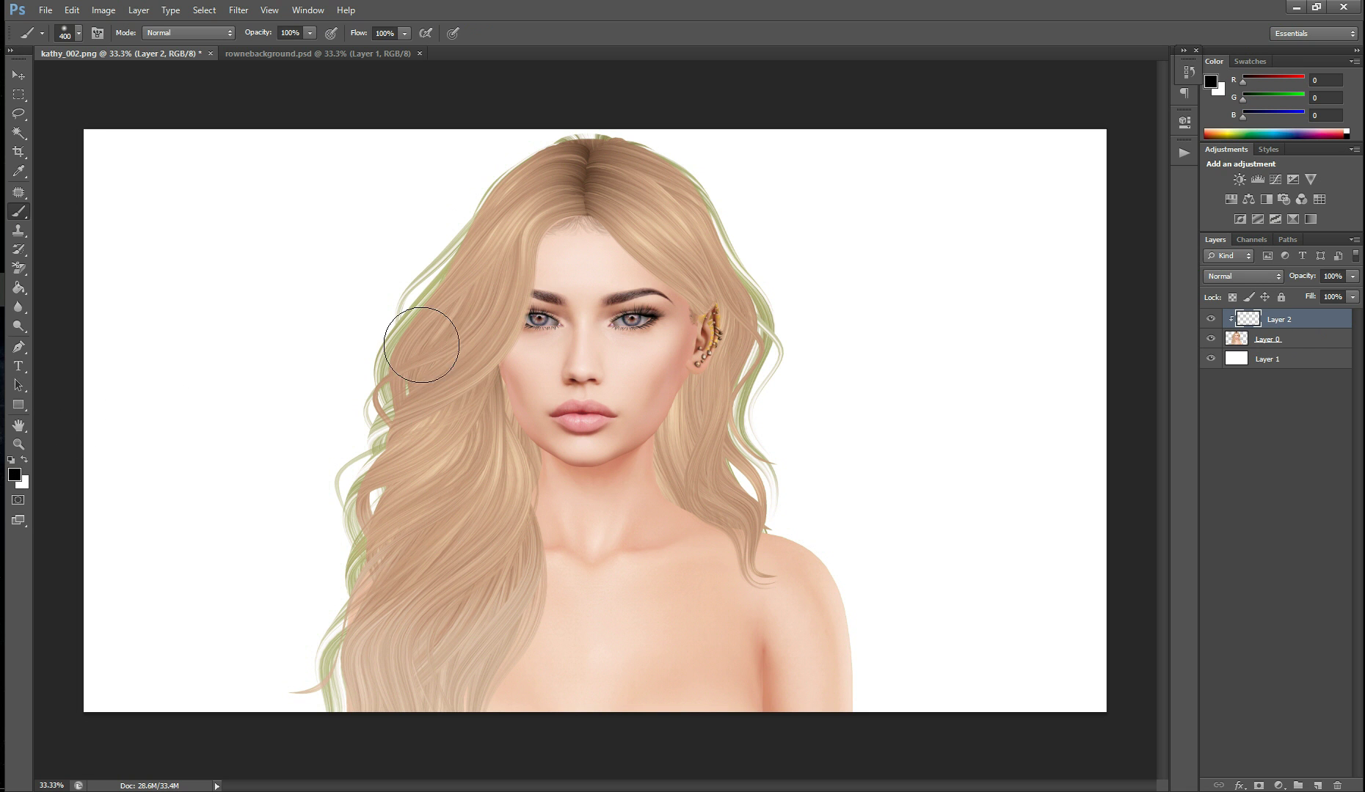
left_click_drag(407, 341, 746, 341)
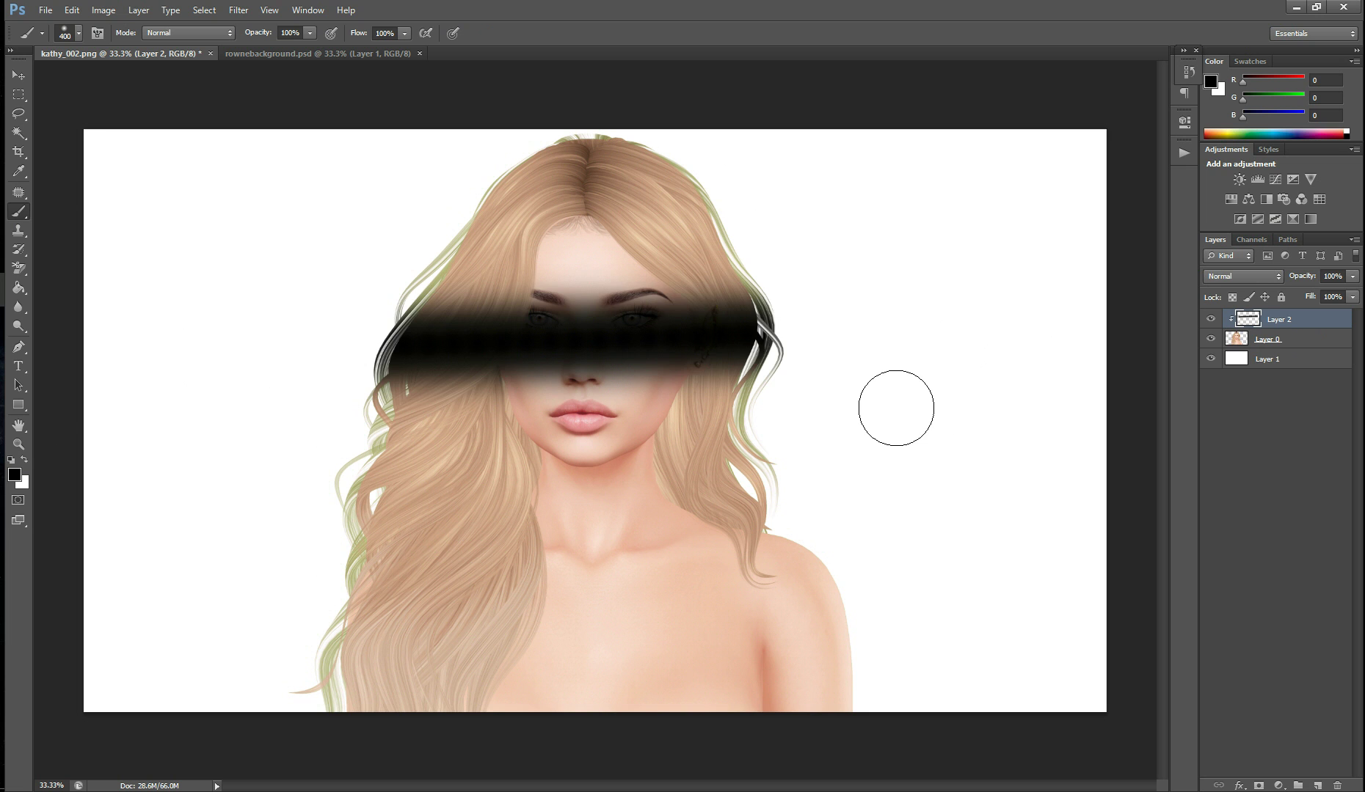
key("ctrl+z")
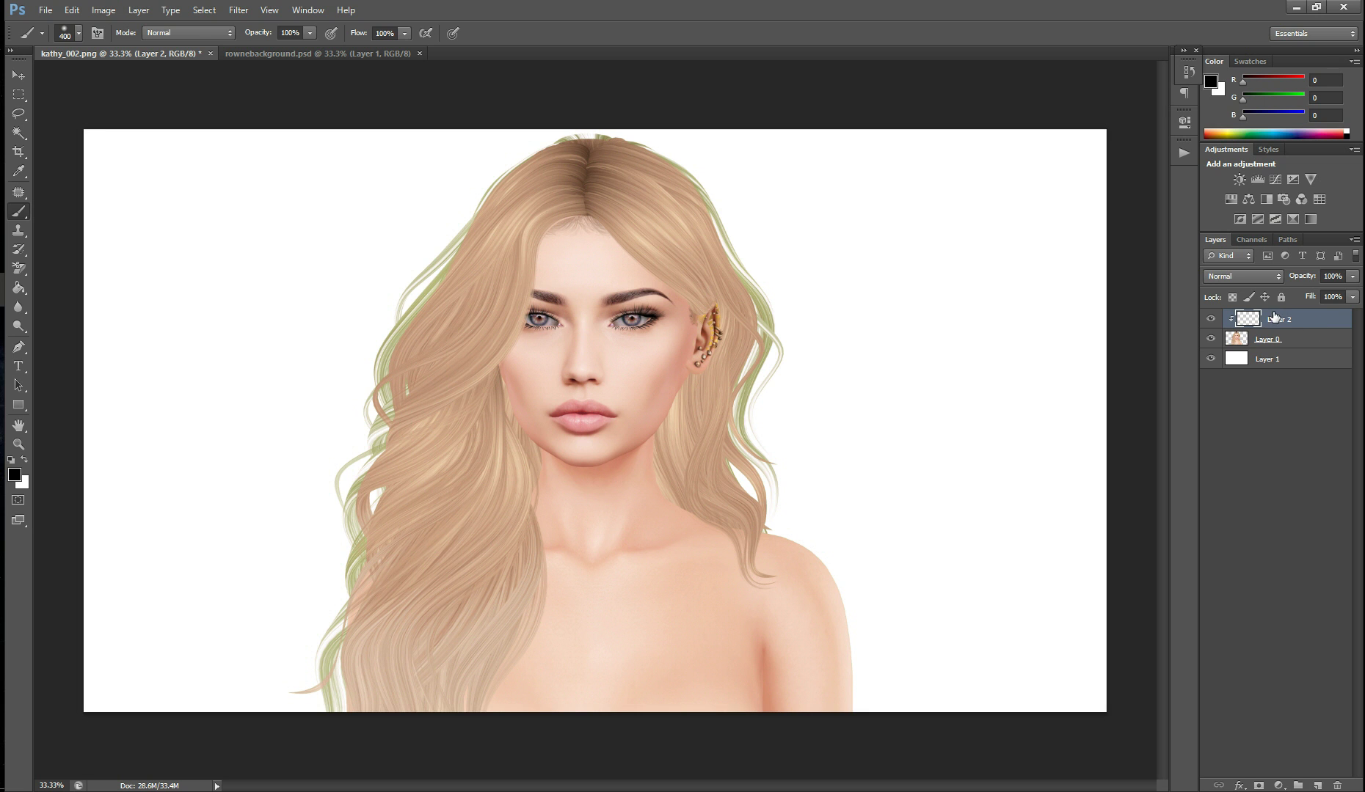
Step: Set the clipped layer's blending mode to Hue and check the brush size and hardness
left_click(1229, 276)
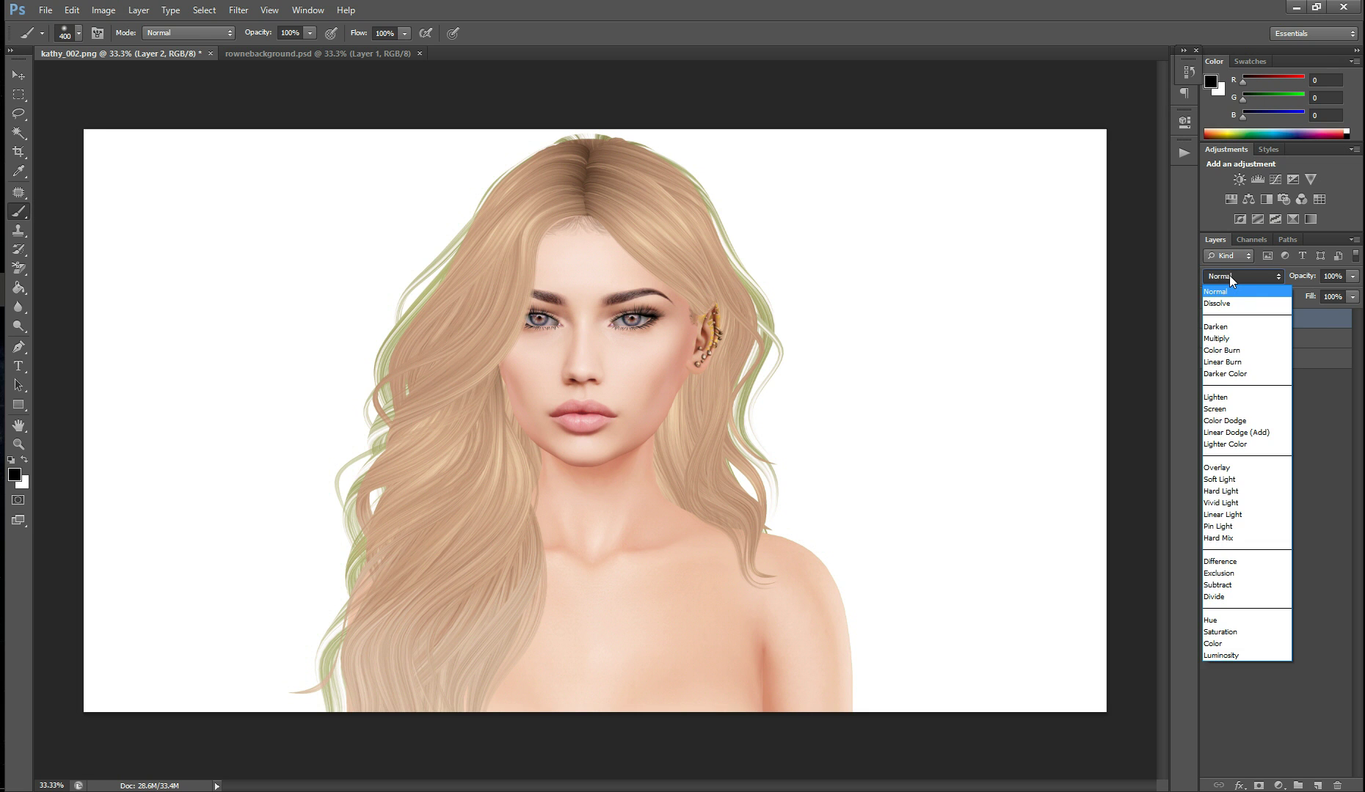
left_click(1237, 621)
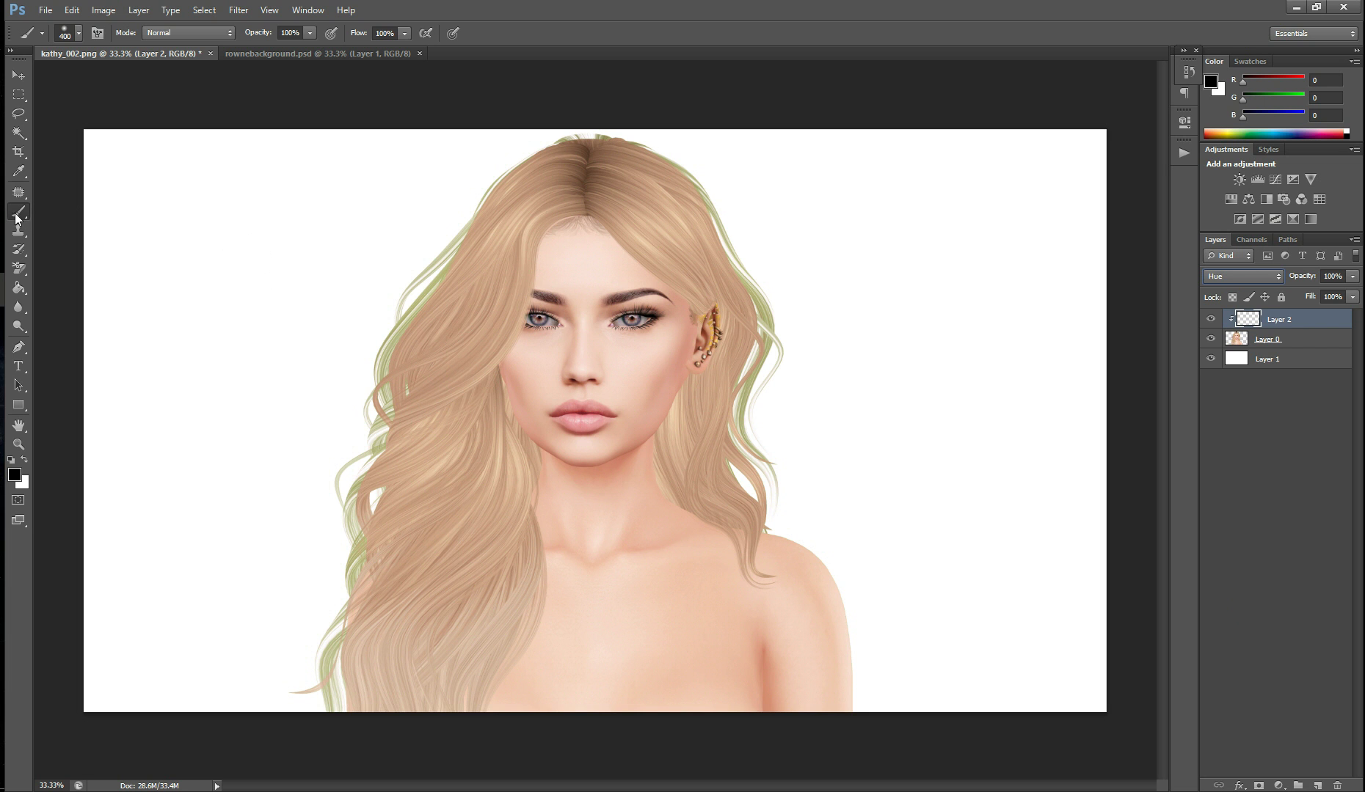
left_click(75, 35)
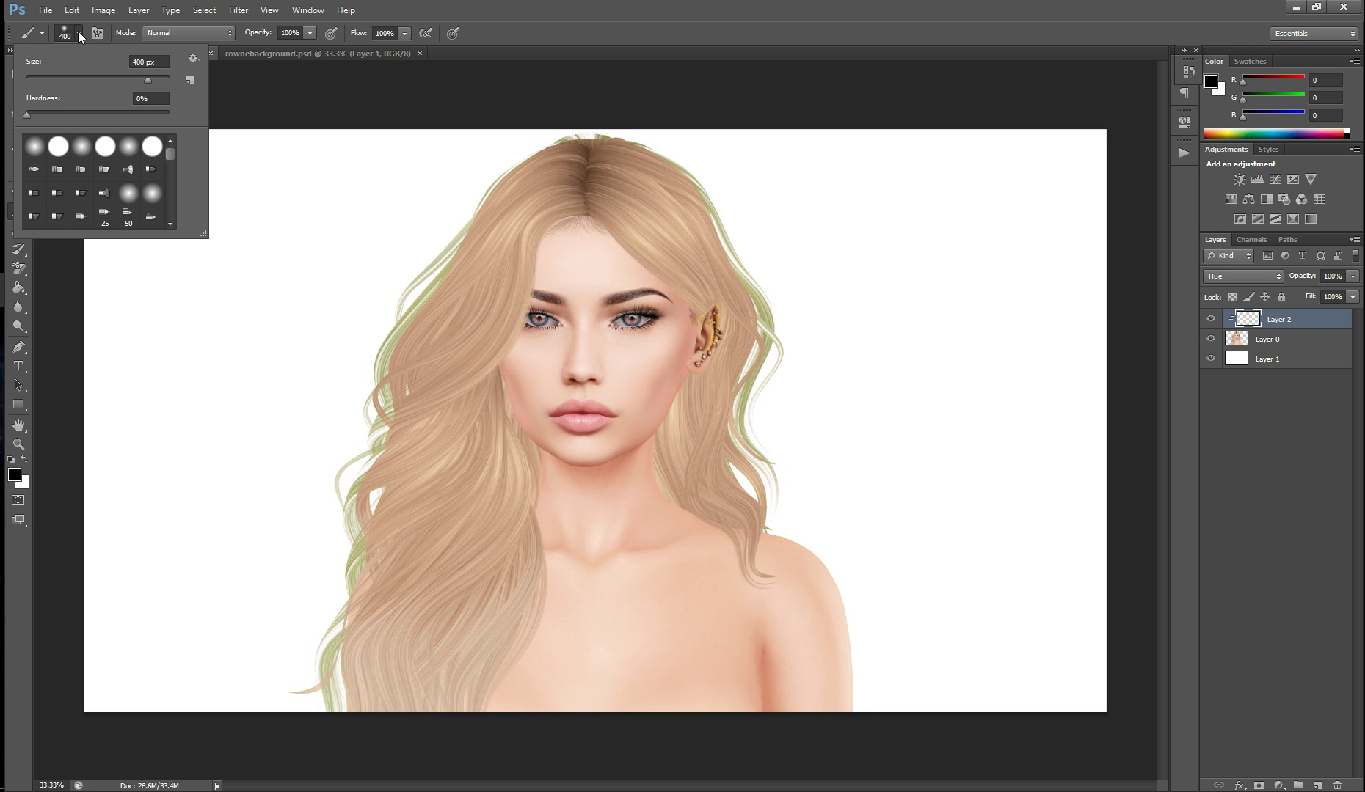
left_click(78, 30)
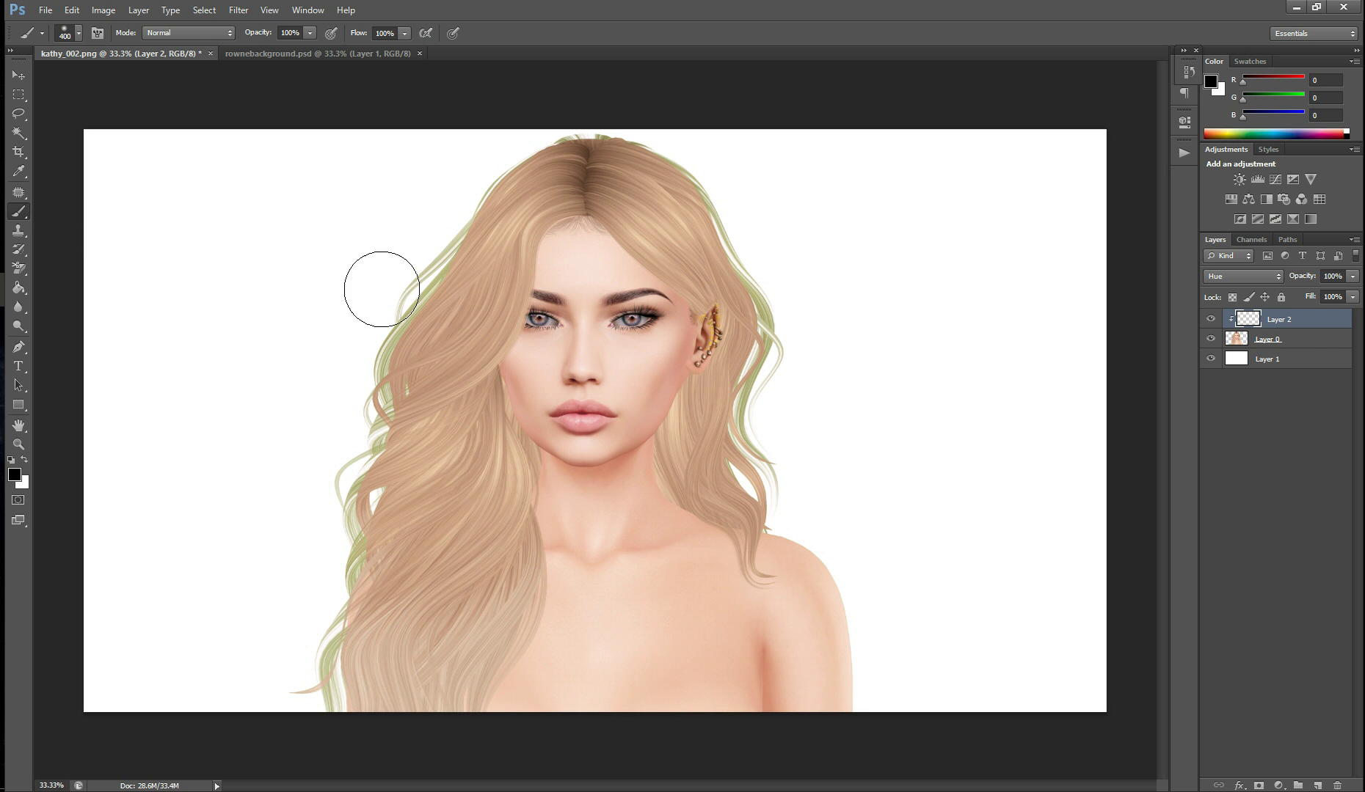
Step: Sample the blonde hair colour, paint over the green hair edges on the clipped layer, and compare the result with that layer hidden
left_click(457, 324, "alt")
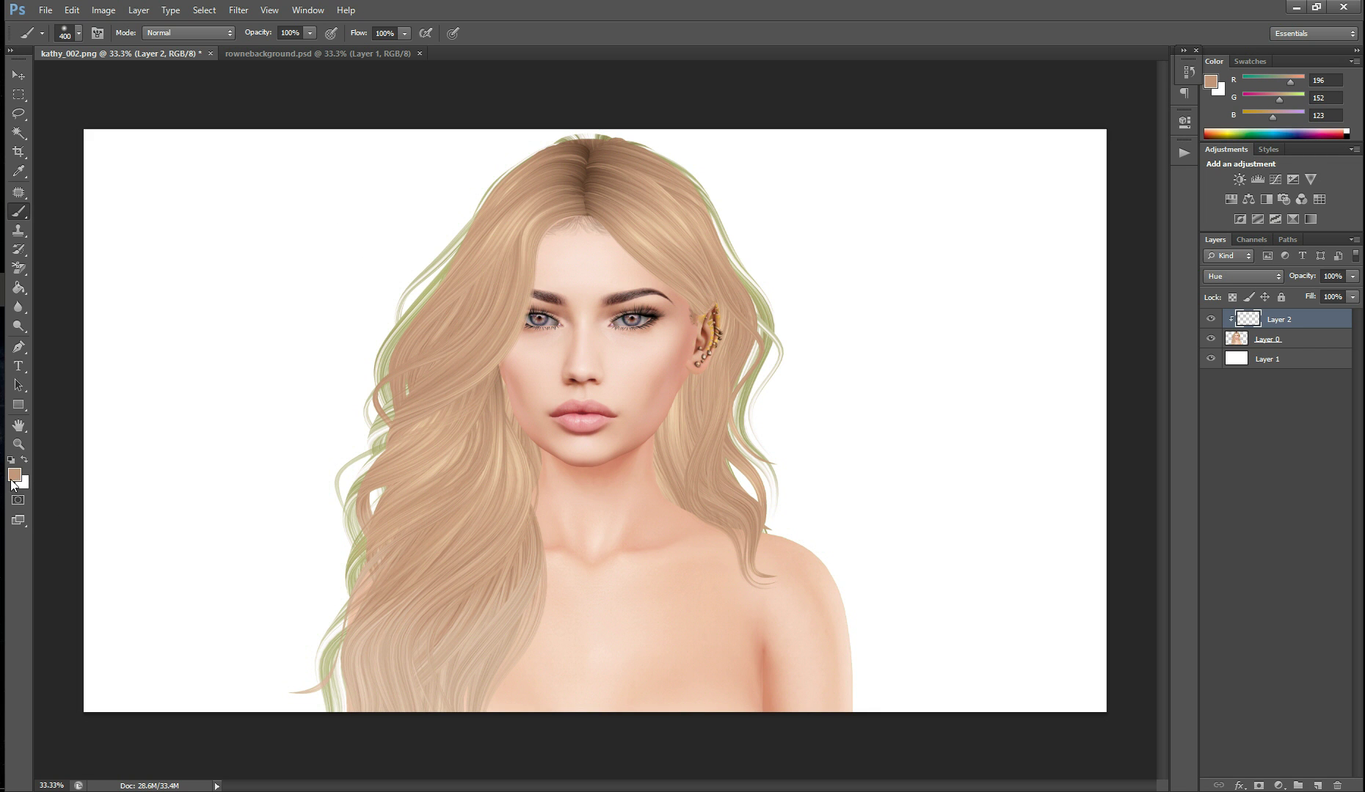
mouse_move(345, 576)
left_mouse_down()
mouse_move(325, 689)
mouse_move(405, 299)
mouse_move(512, 130)
mouse_move(578, 103)
mouse_move(694, 141)
mouse_move(732, 179)
mouse_move(780, 315)
mouse_move(759, 438)
mouse_move(776, 482)
mouse_move(783, 274)
mouse_move(731, 183)
left_mouse_up()
left_click(1210, 320)
left_click(1211, 321)
Step: Preview the painted clipped layer in Normal blending mode and restore it to Hue
left_click(1239, 280)
left_click(1238, 290)
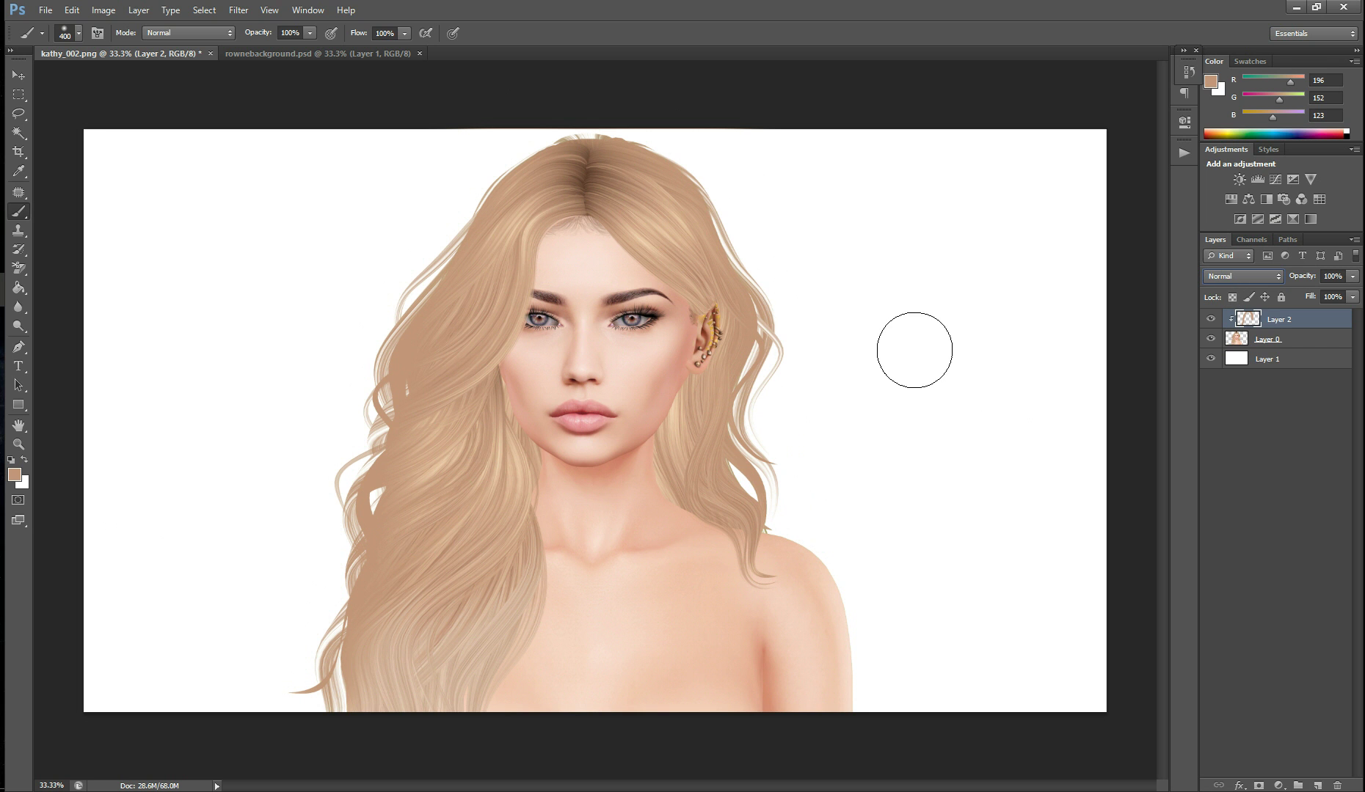
left_click(1228, 273)
left_click(1229, 621)
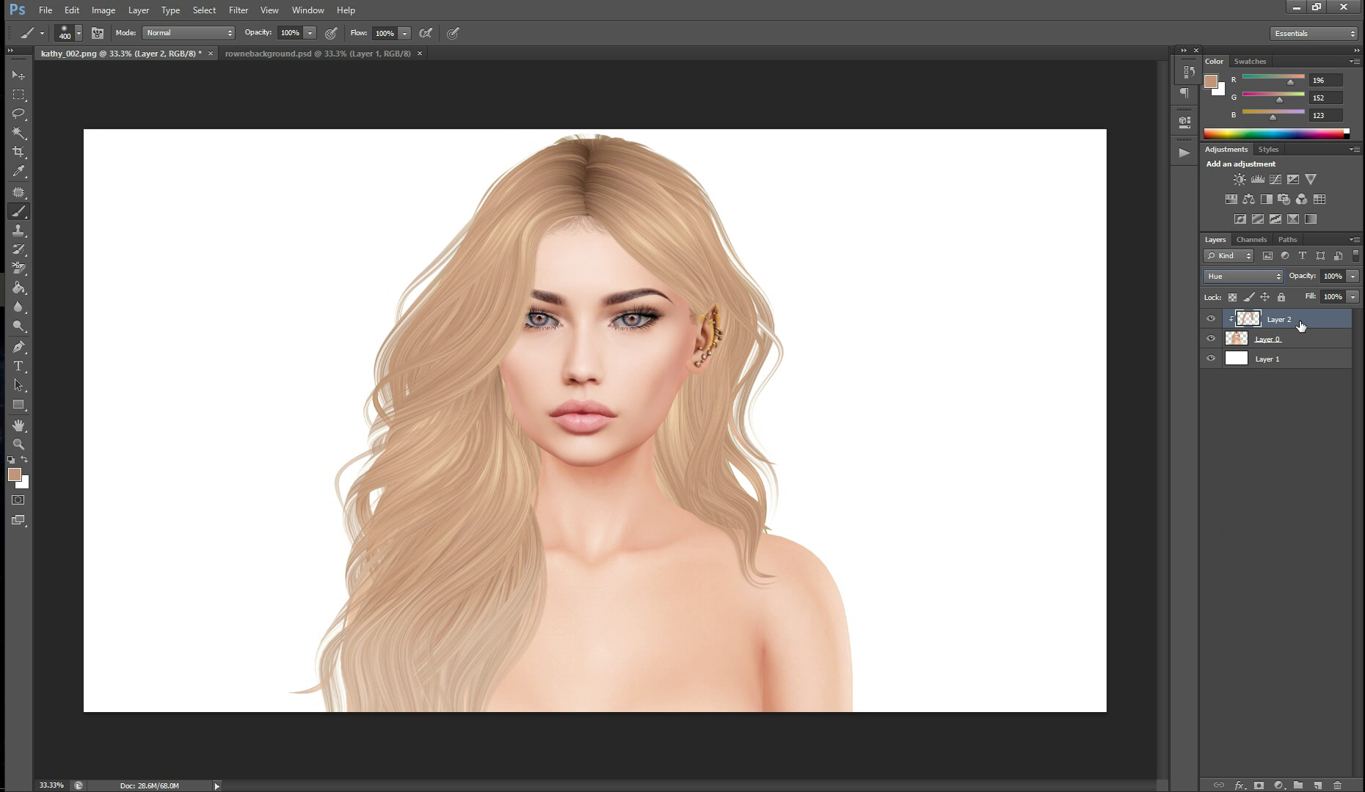
Step: Merge the painted clipped layer down into Layer 0 and check the merged layer by toggling its visibility
key("ctrl+e")
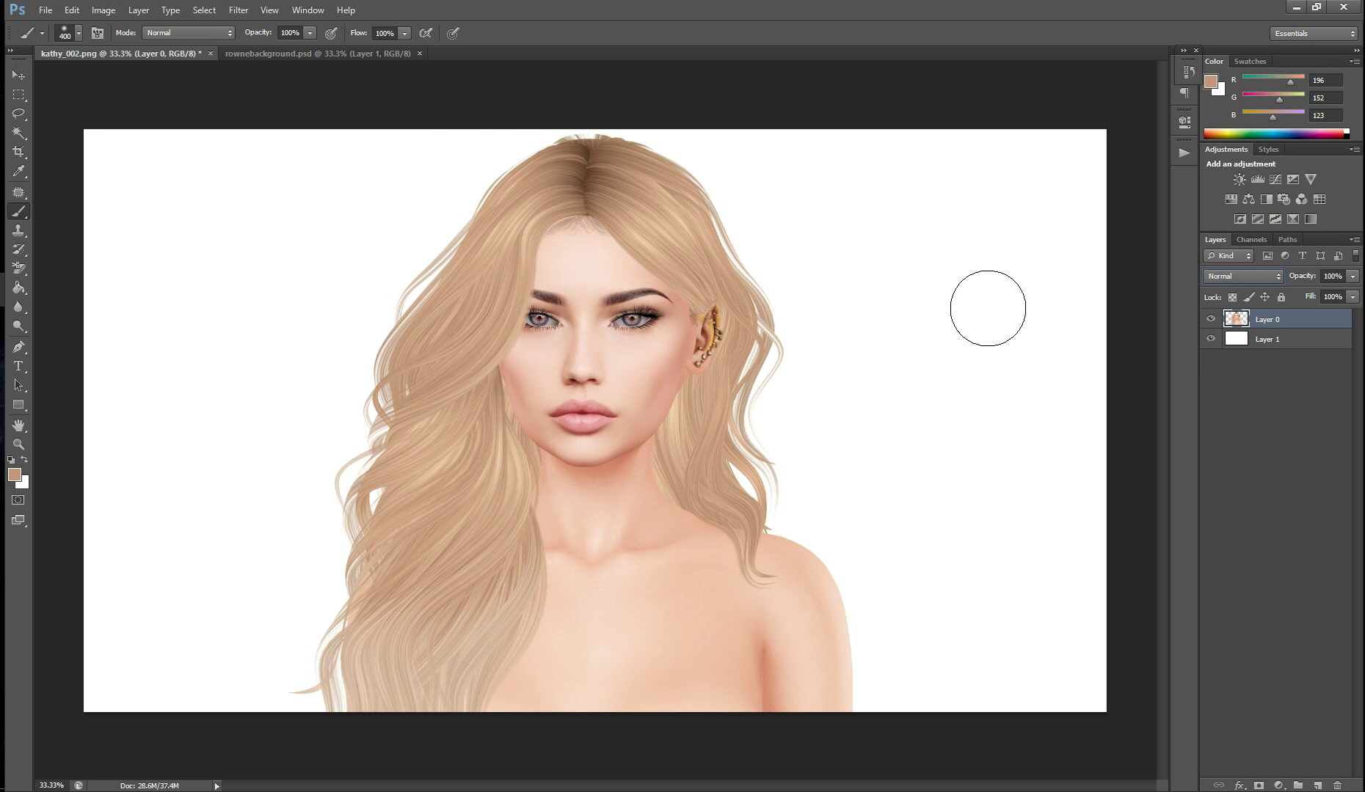
left_click(1211, 319)
left_click(1211, 319)
Step: Copy the café street image from rownebackground.psd into kathy_002.png and place it beneath the woman's layer
left_click(295, 54)
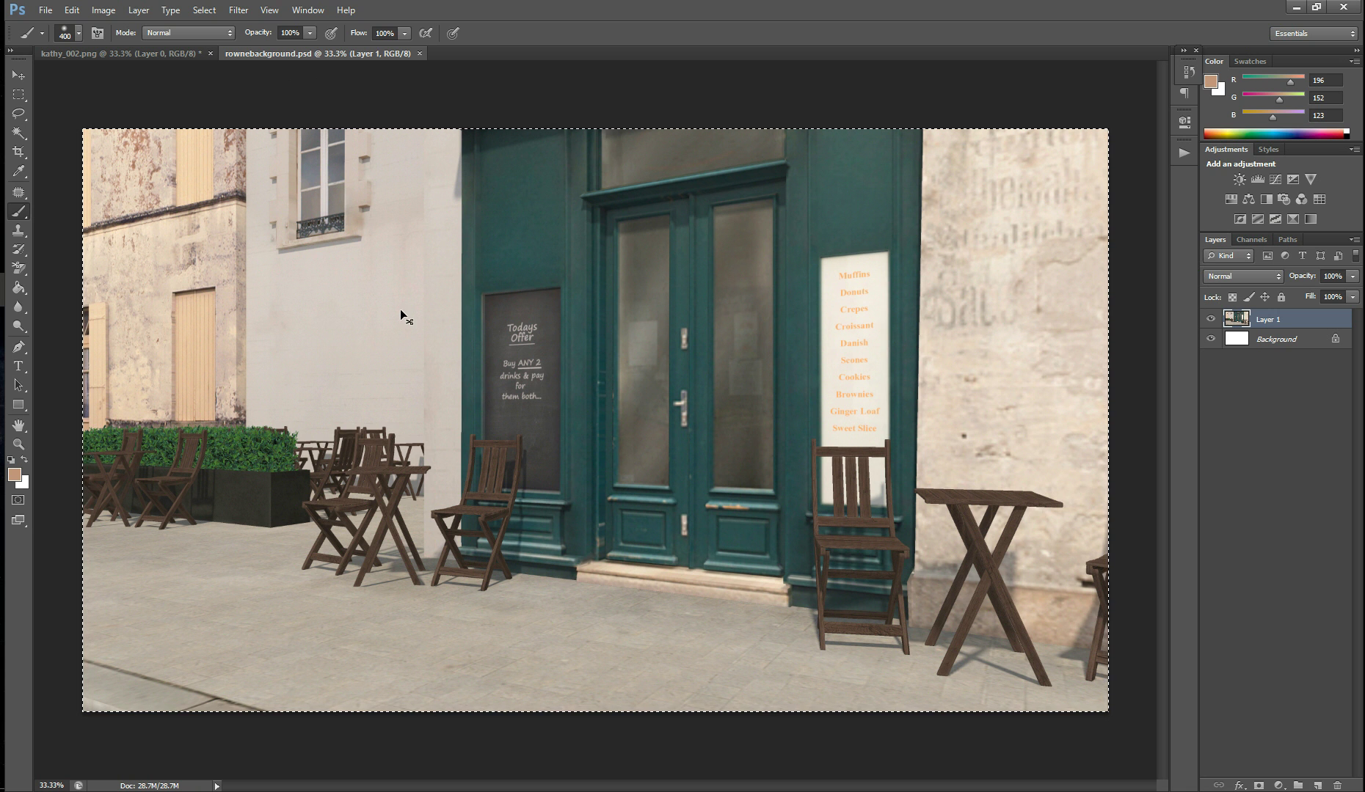
left_click(145, 58)
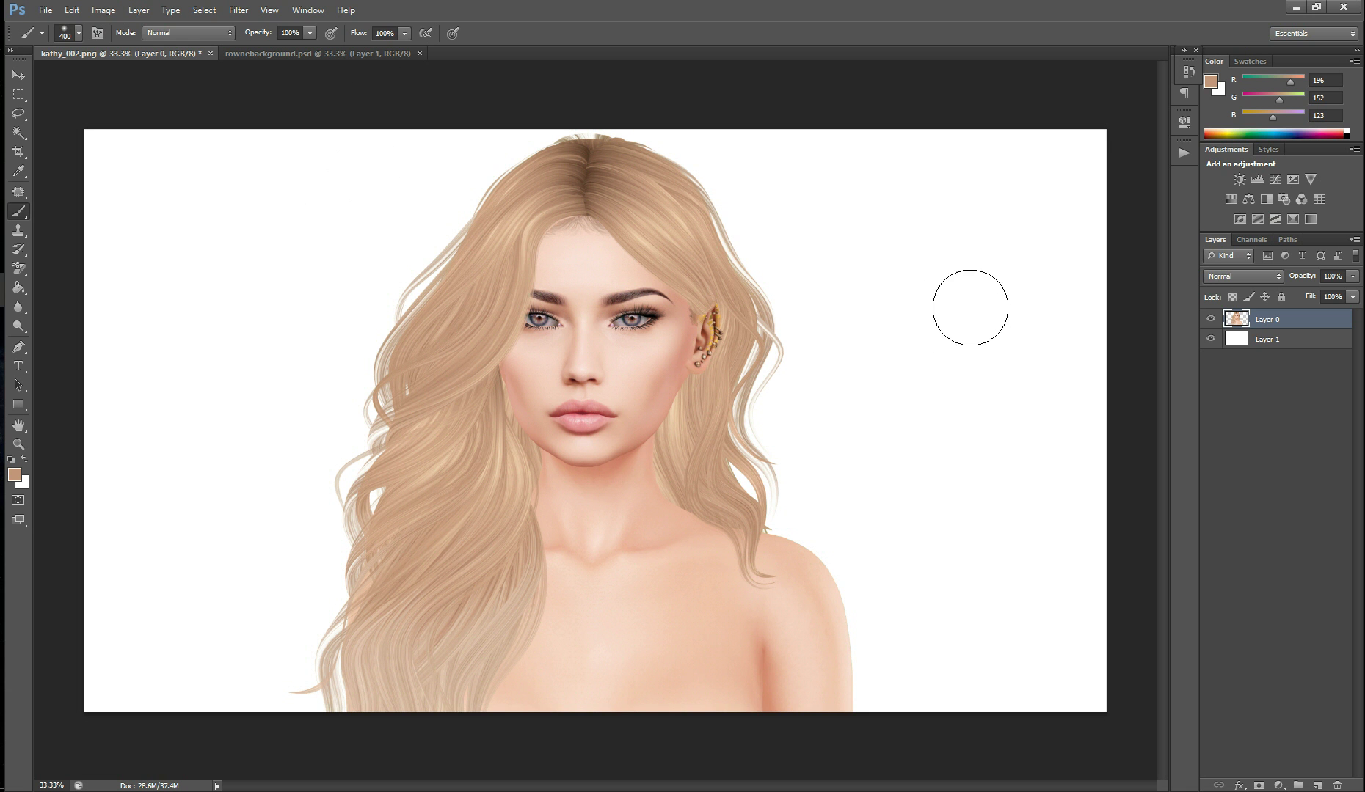
left_click_drag(992, 324, 1009, 323)
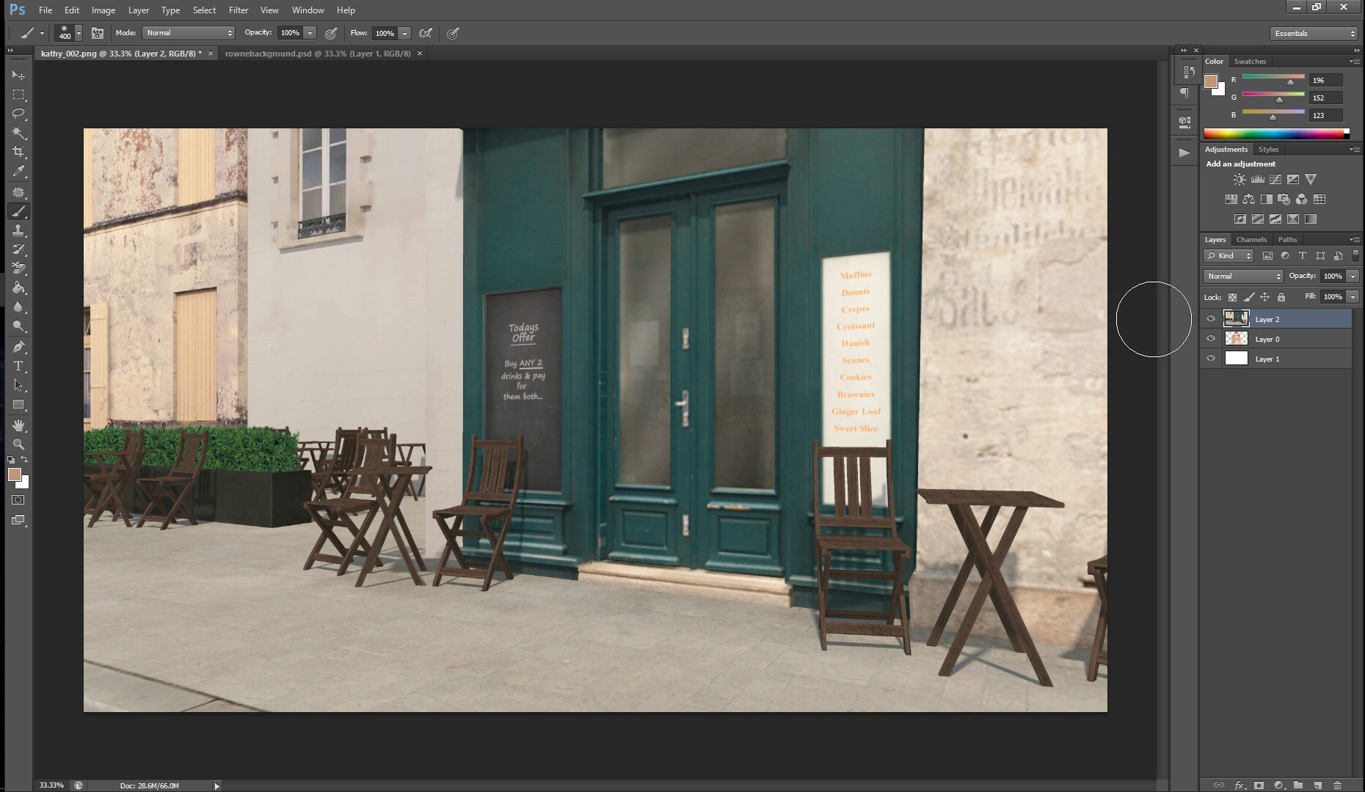
left_click_drag(1280, 321, 1277, 349)
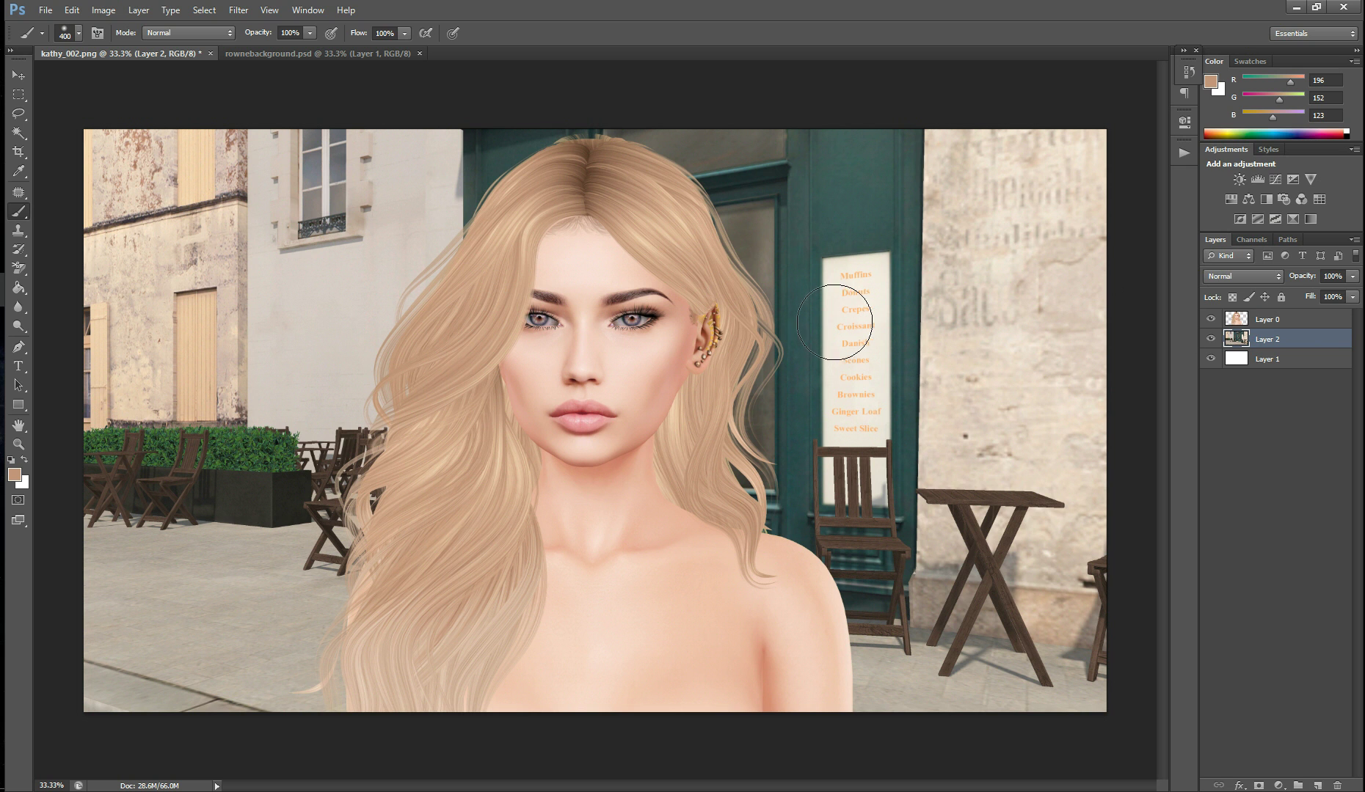
Step: Apply Lens Blur to the café street layer with a hexagon iris, radius 63, blade curvature 30 and rotation 360
left_click(239, 12)
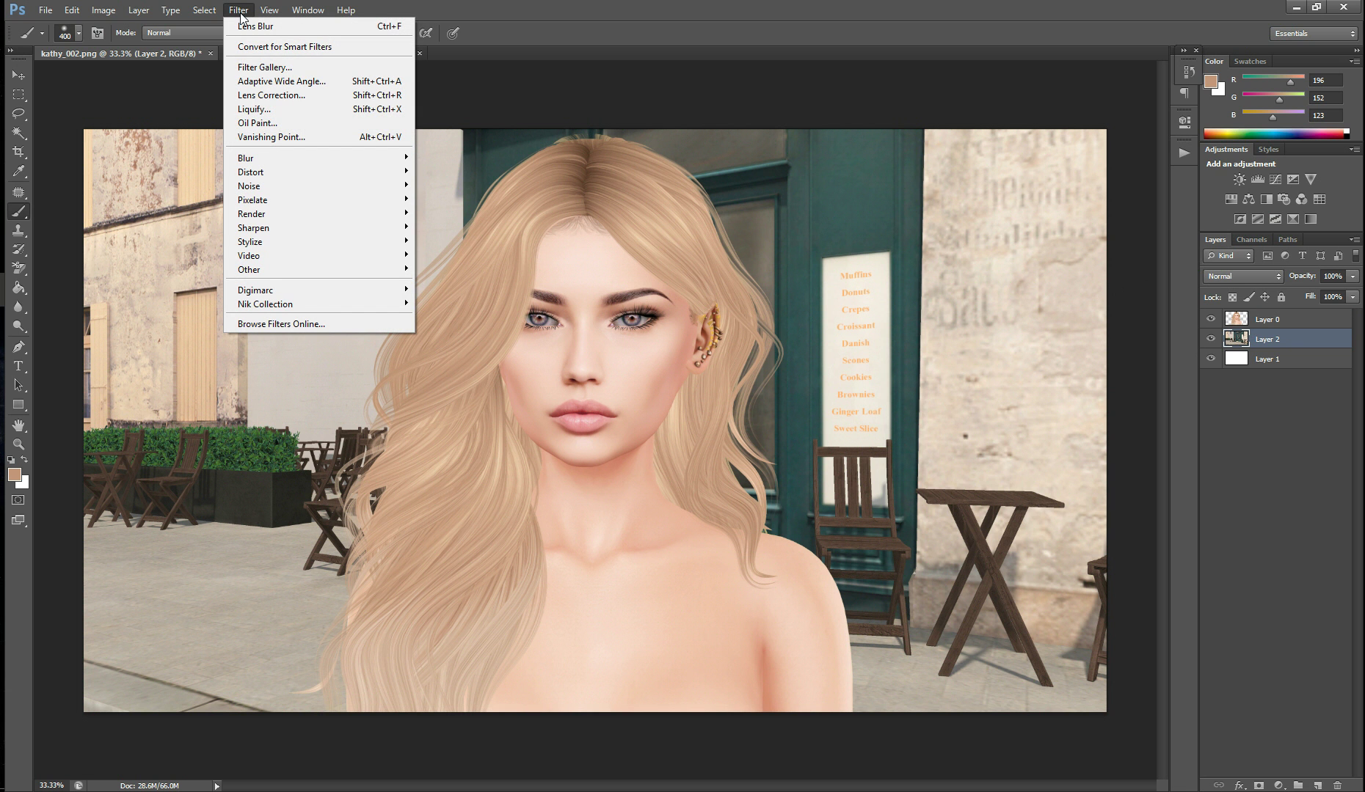
mouse_move(377, 157)
left_click(455, 277)
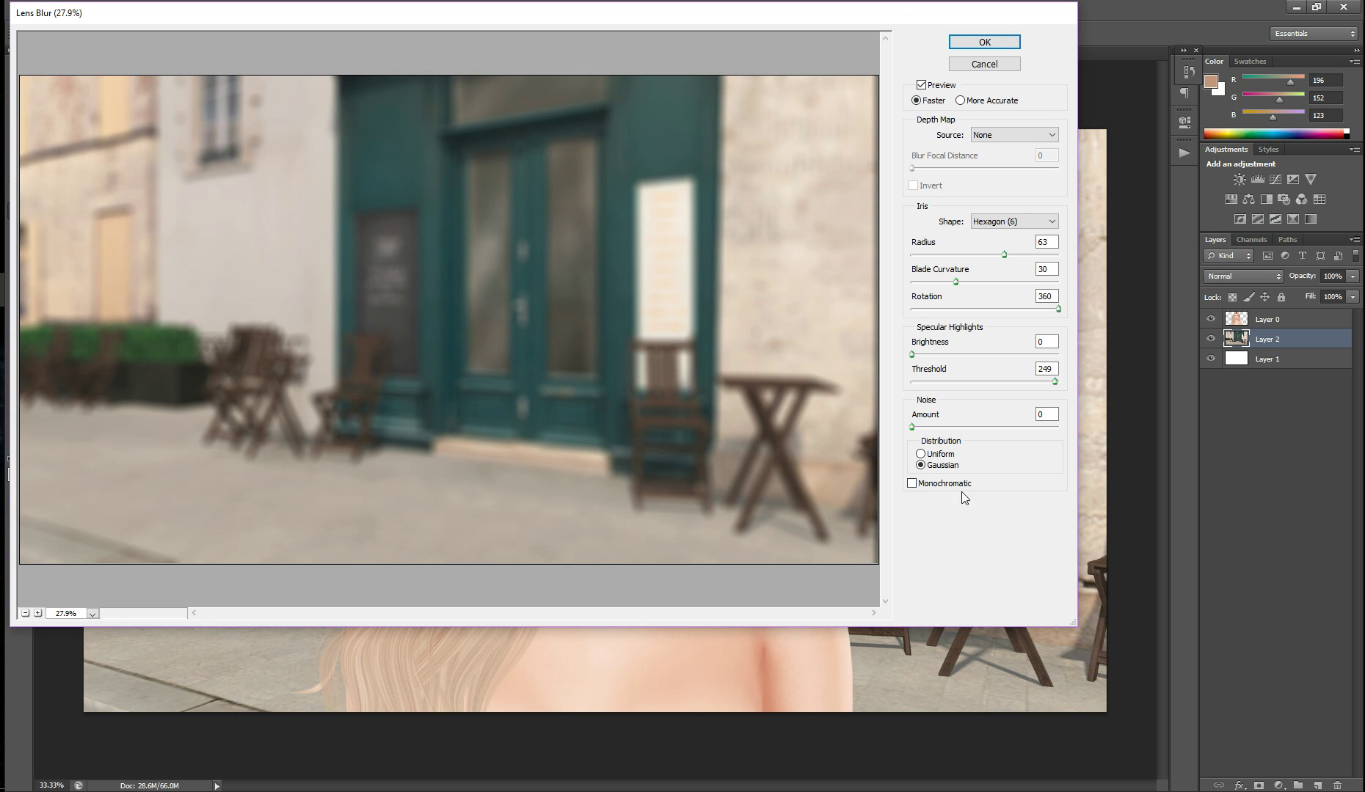
left_click(975, 47)
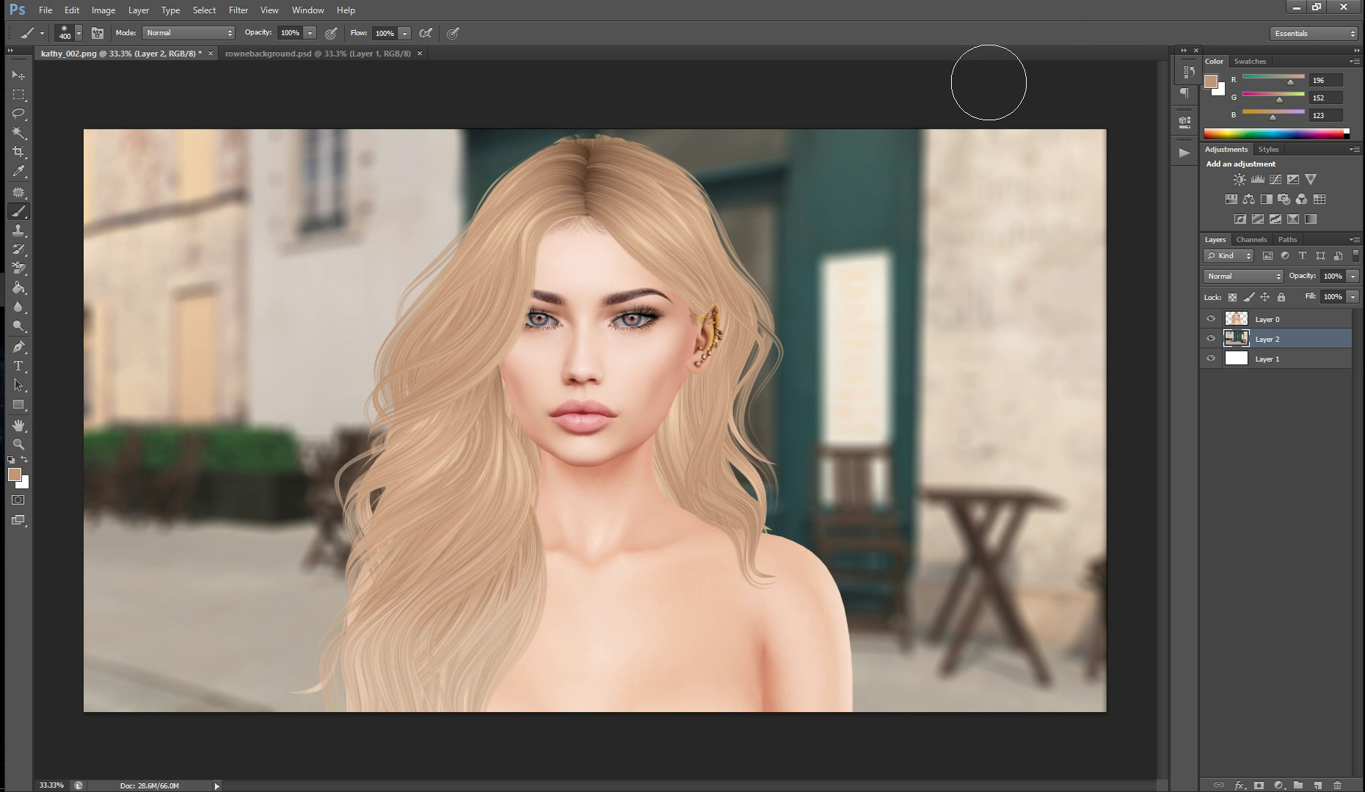
Step: Compare the street background before and after Lens Blur using the document history
left_click(1188, 70)
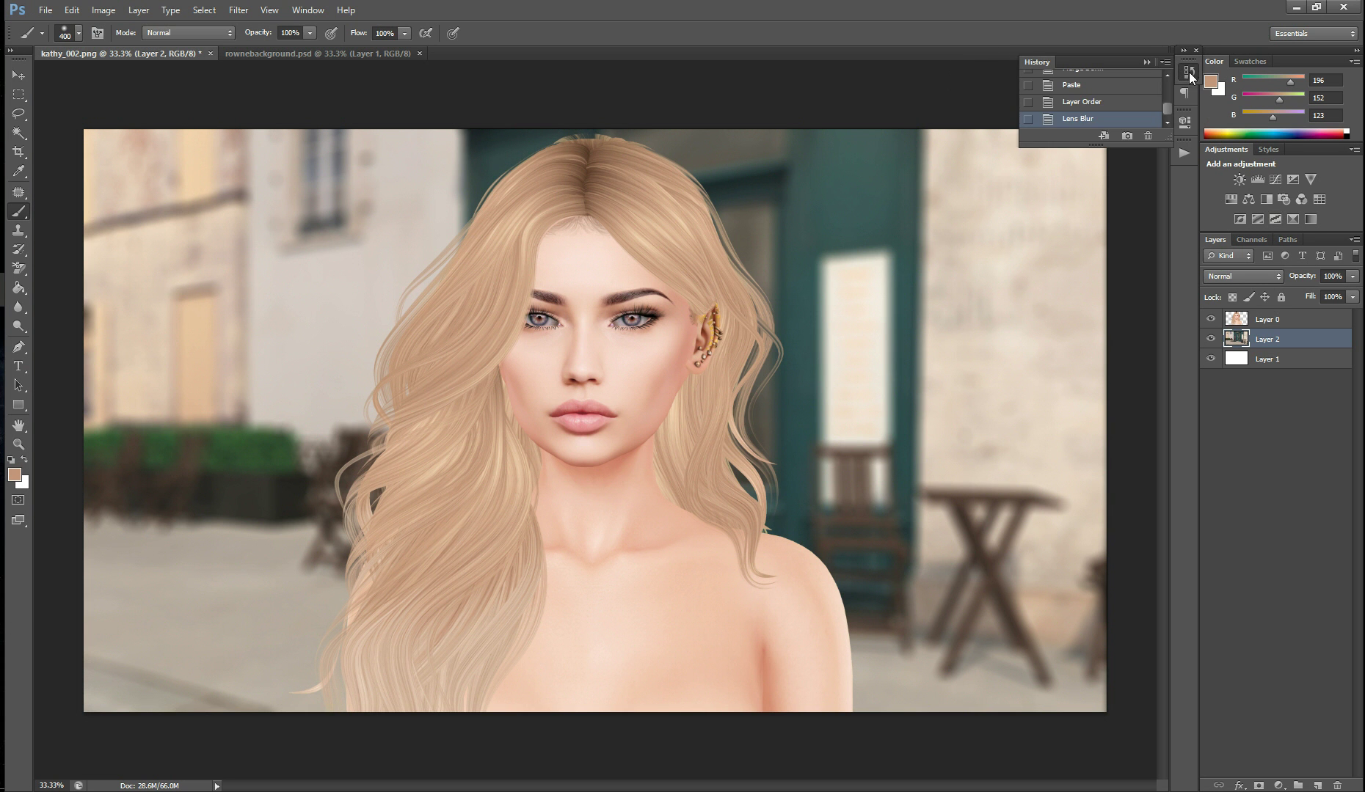
left_click(1091, 106)
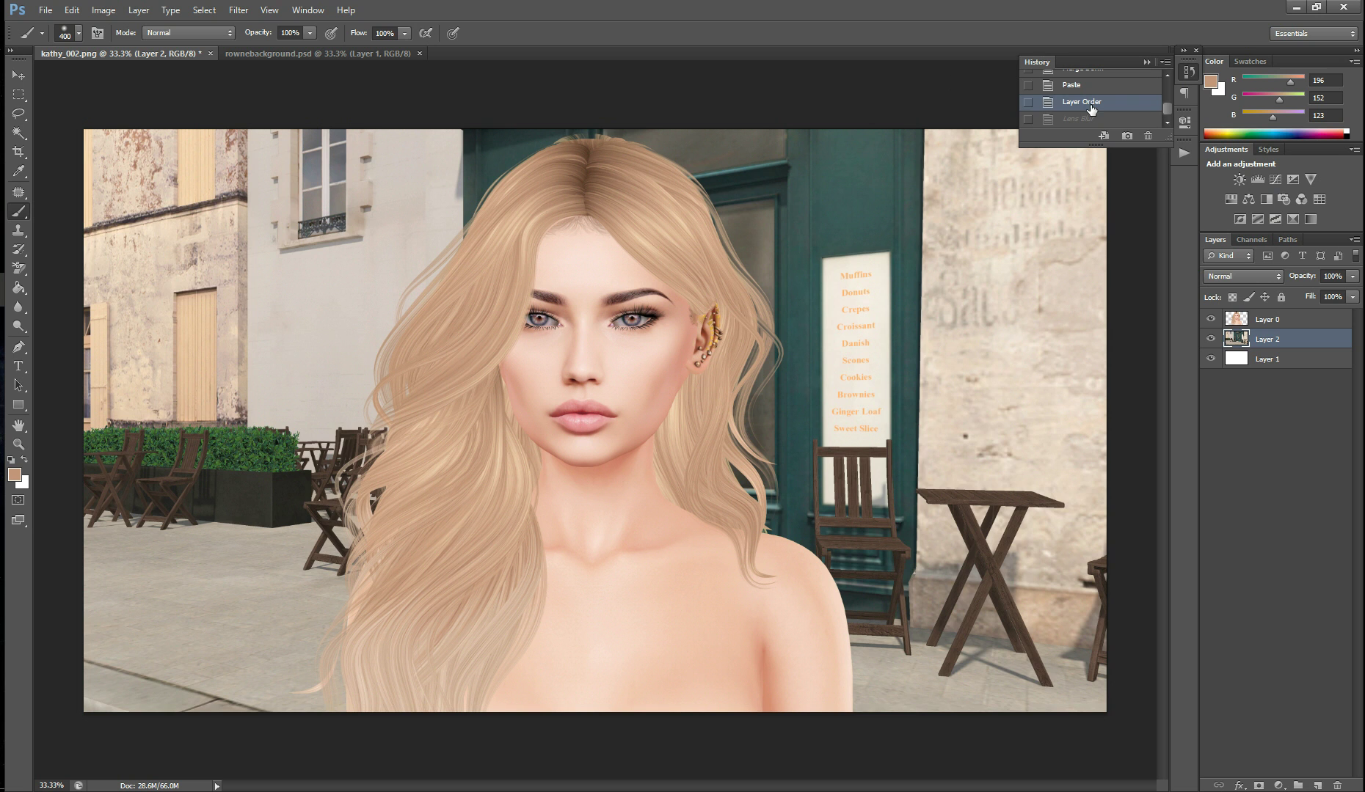
left_click(1092, 120)
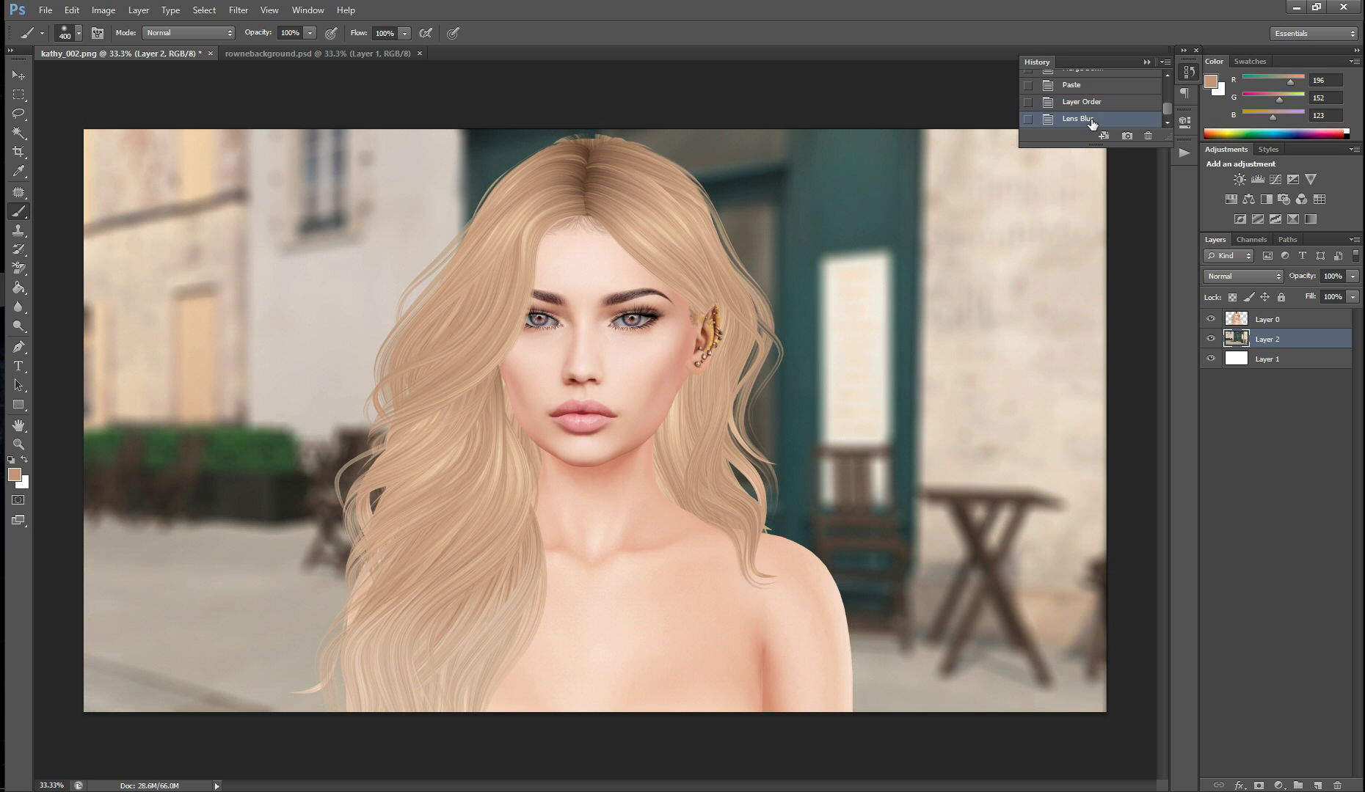
Step: Flatten the woman, the blurred street and the white base layer into a single background layer
left_click(1186, 75)
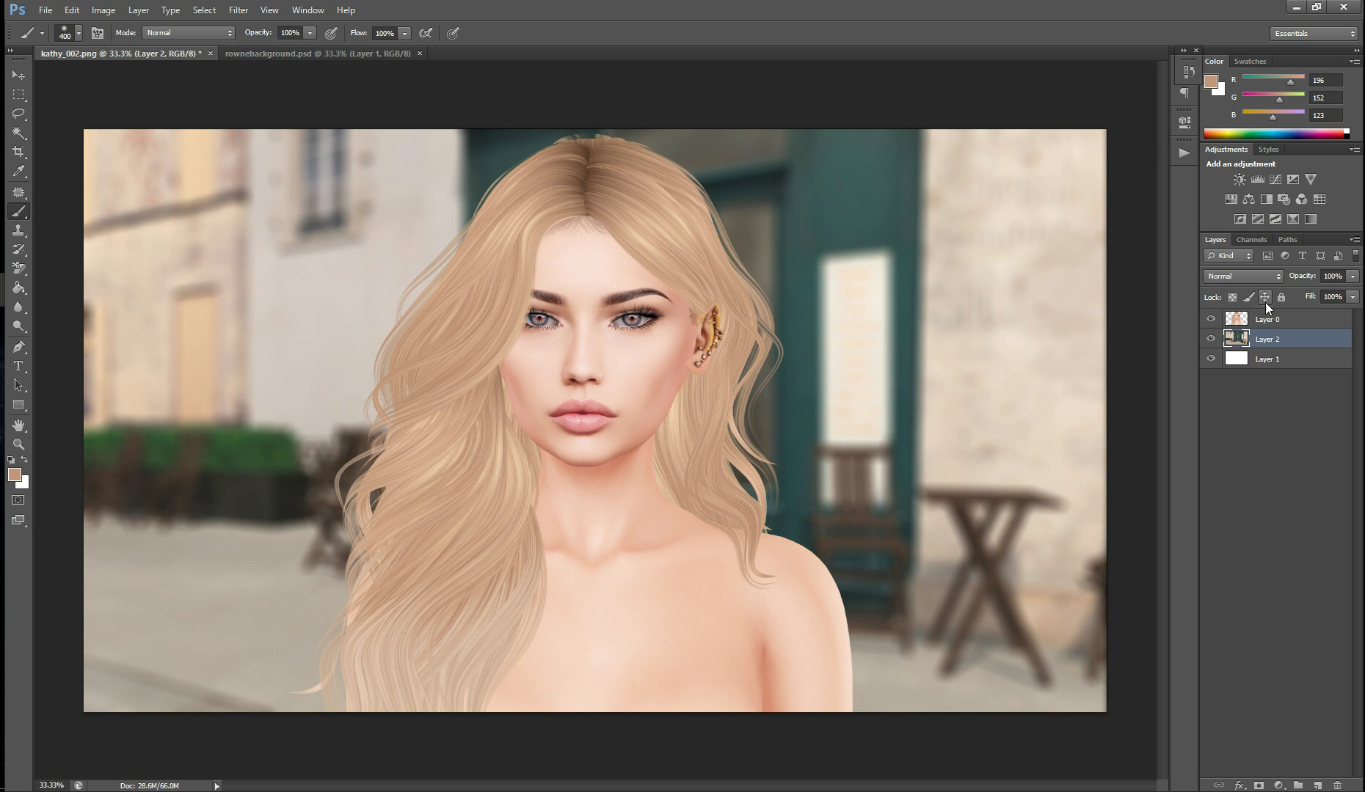
left_click(1295, 327)
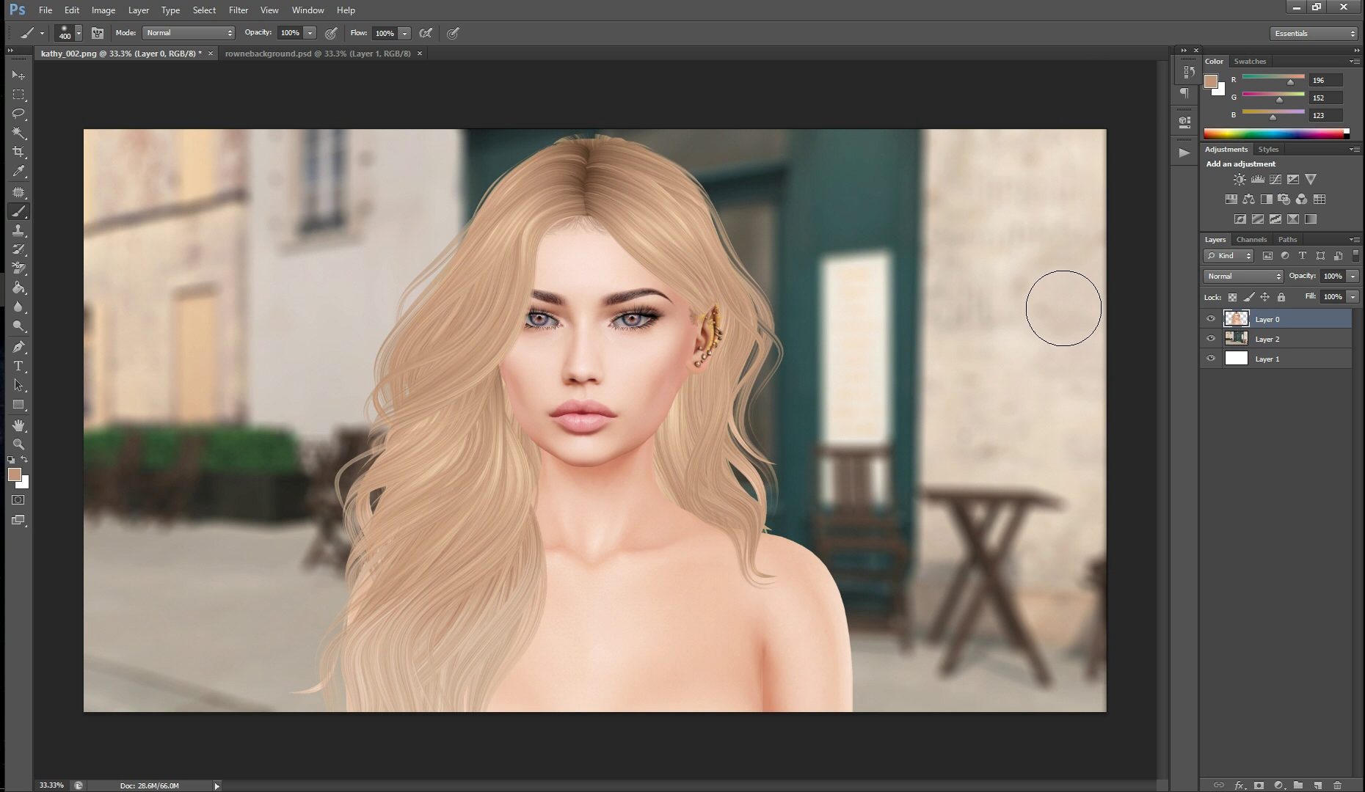
left_click(138, 9)
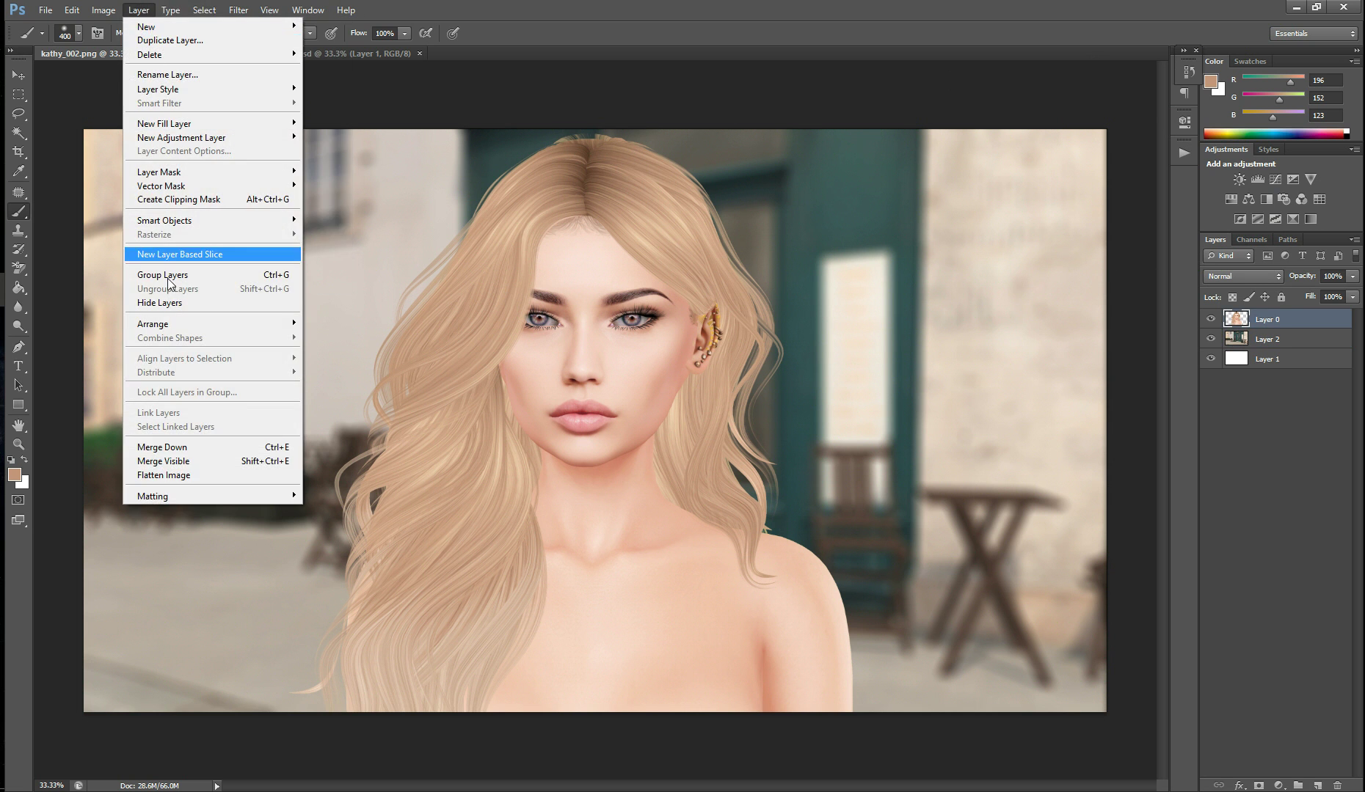
left_click(175, 474)
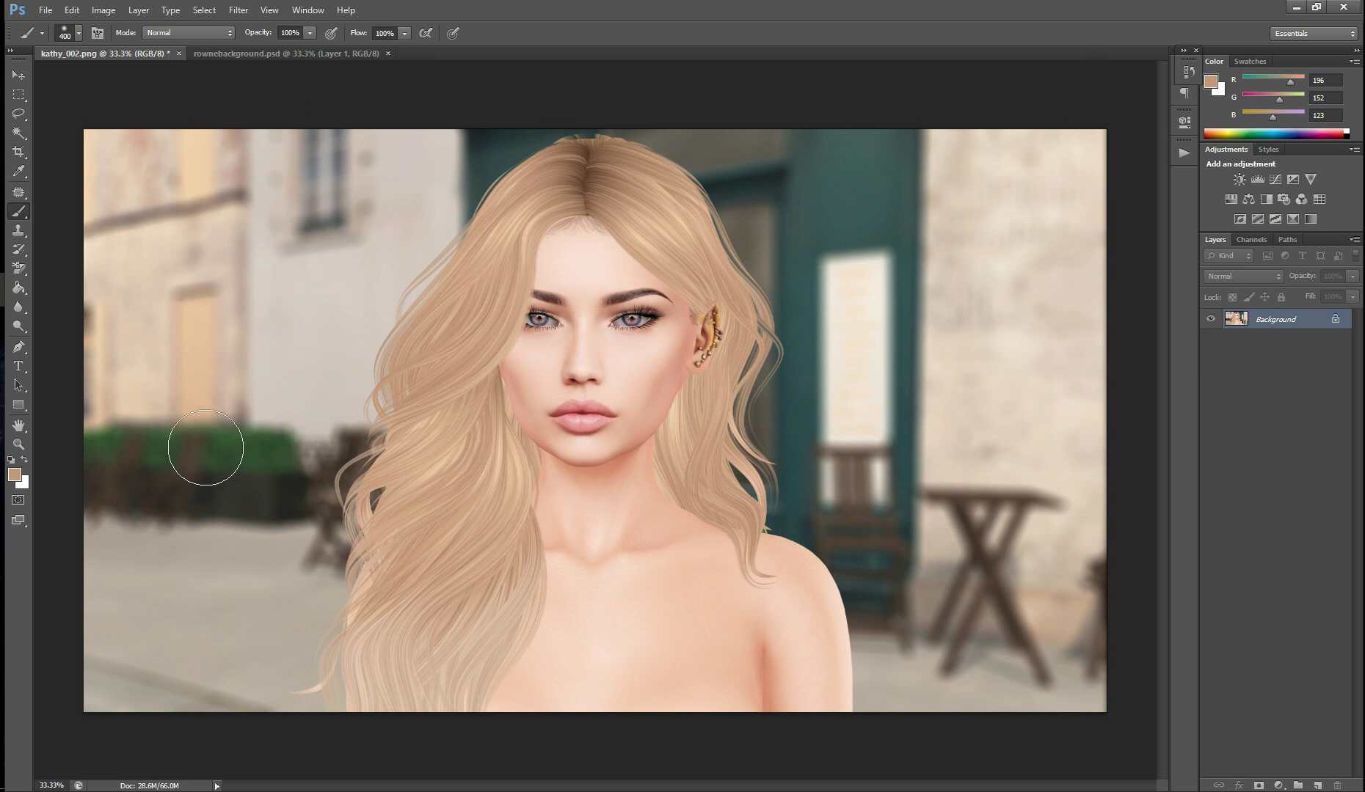
Step: Set up an Iris Blur of 17 px centred on the woman's nose, with the sharp zone tightened around her face
left_click(233, 10)
mouse_move(260, 159)
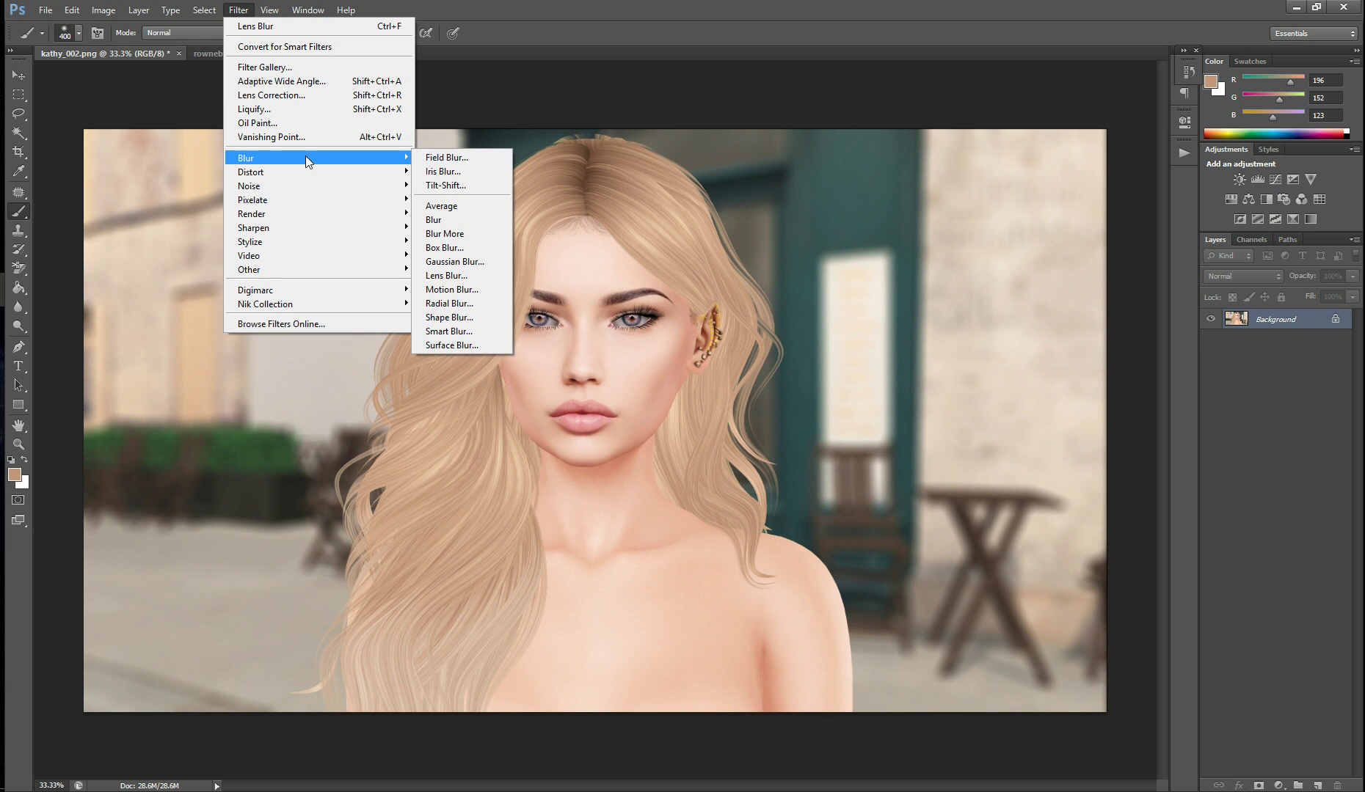
left_click(448, 173)
left_click_drag(607, 215, 597, 34)
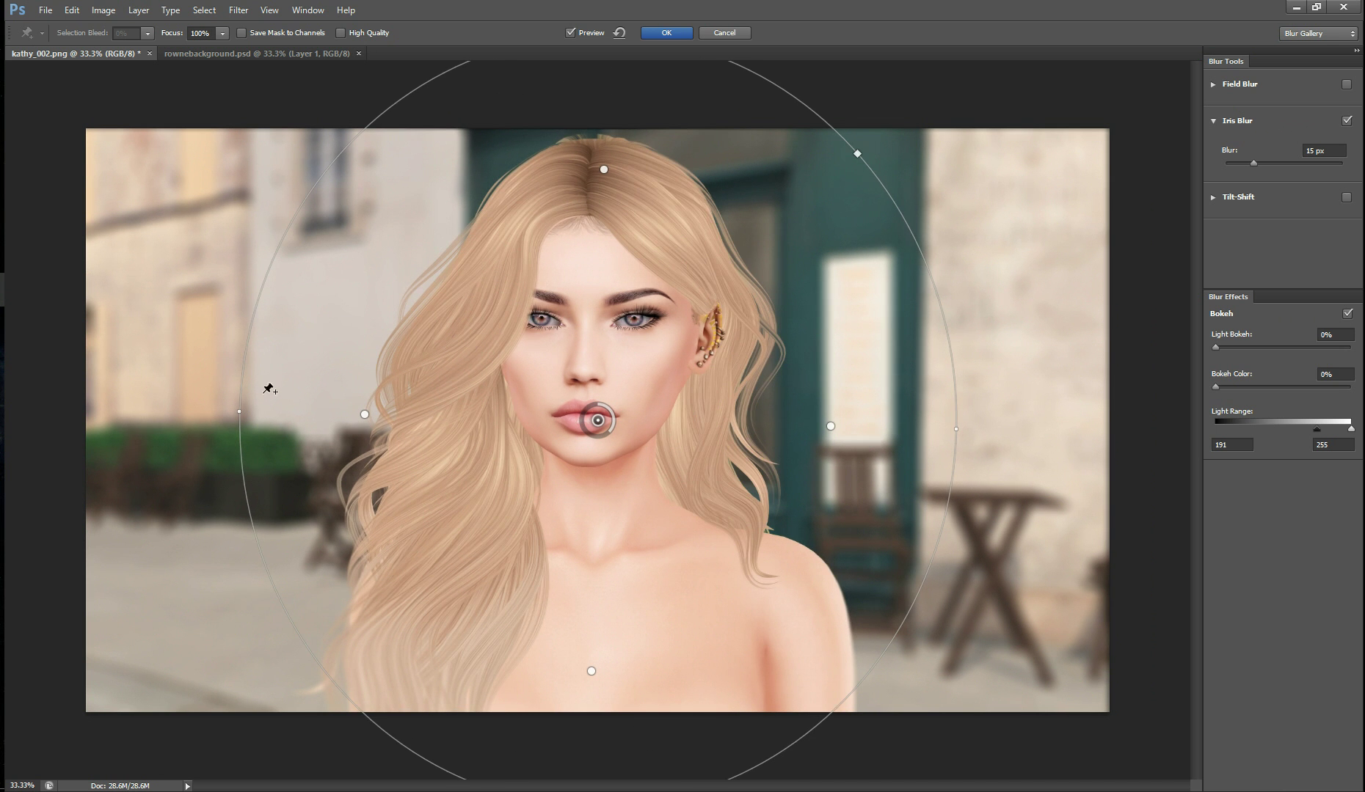
left_click_drag(239, 411, 165, 410)
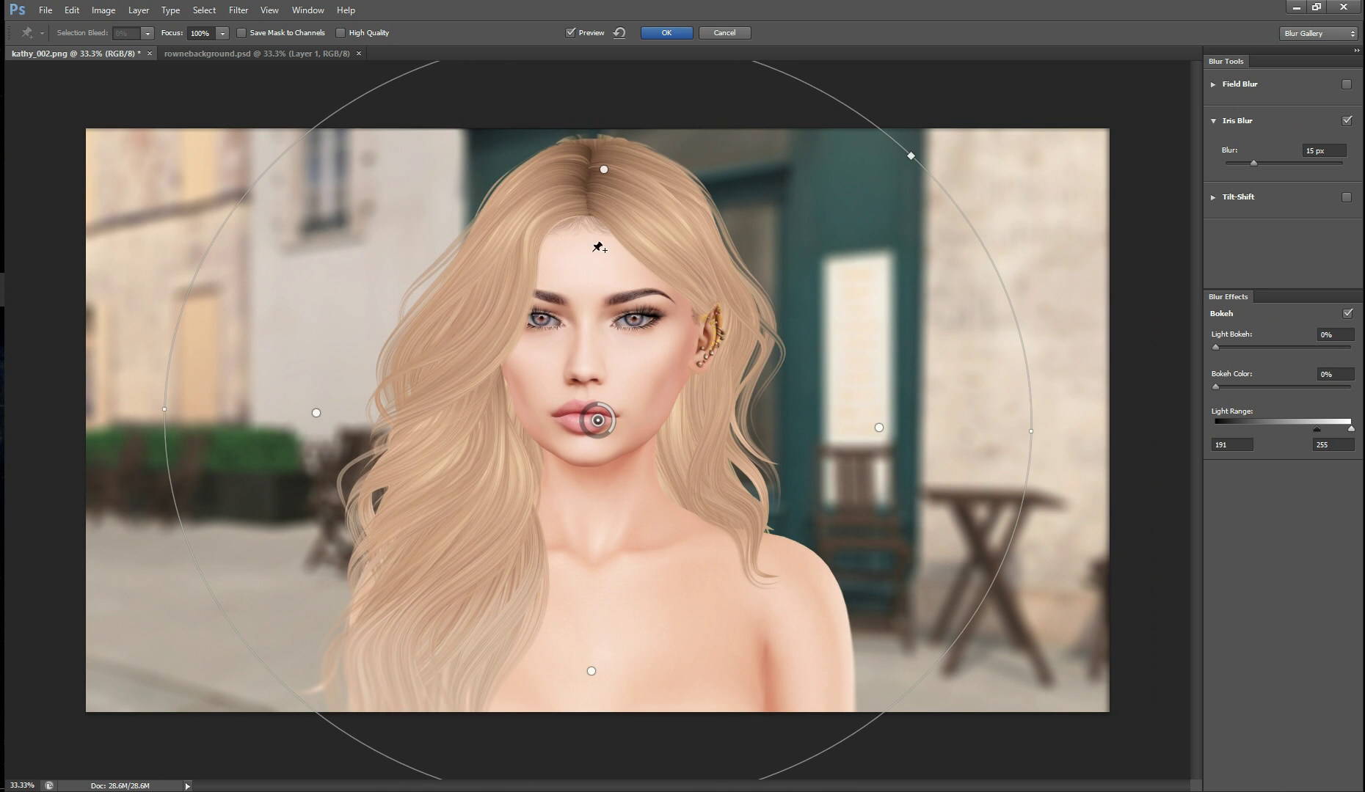
left_click_drag(604, 170, 598, 306)
left_click_drag(618, 419, 595, 376)
left_click_drag(596, 258, 597, 303)
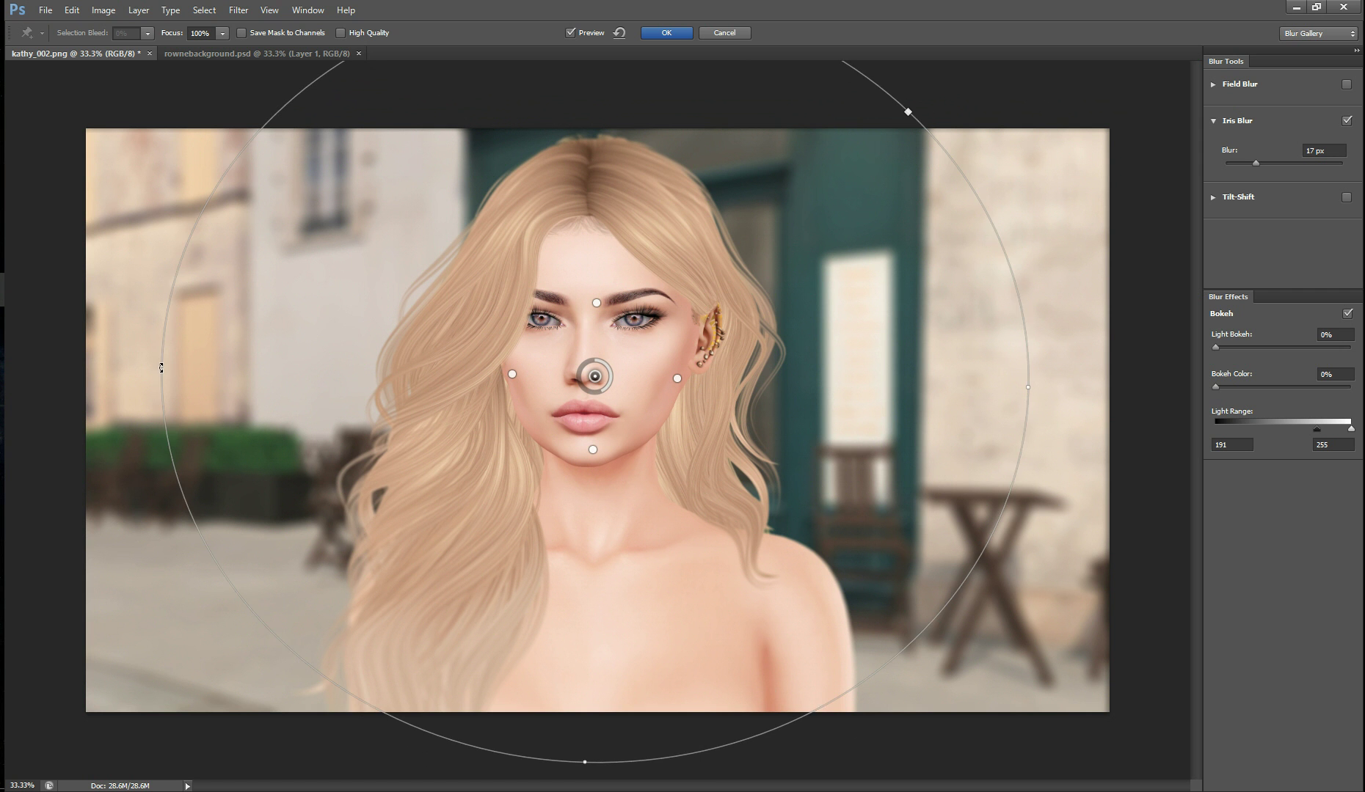
Step: Narrow and shorten the Iris Blur ellipse around the woman's head and upper body, and apply the blur
left_click_drag(161, 368, 229, 369)
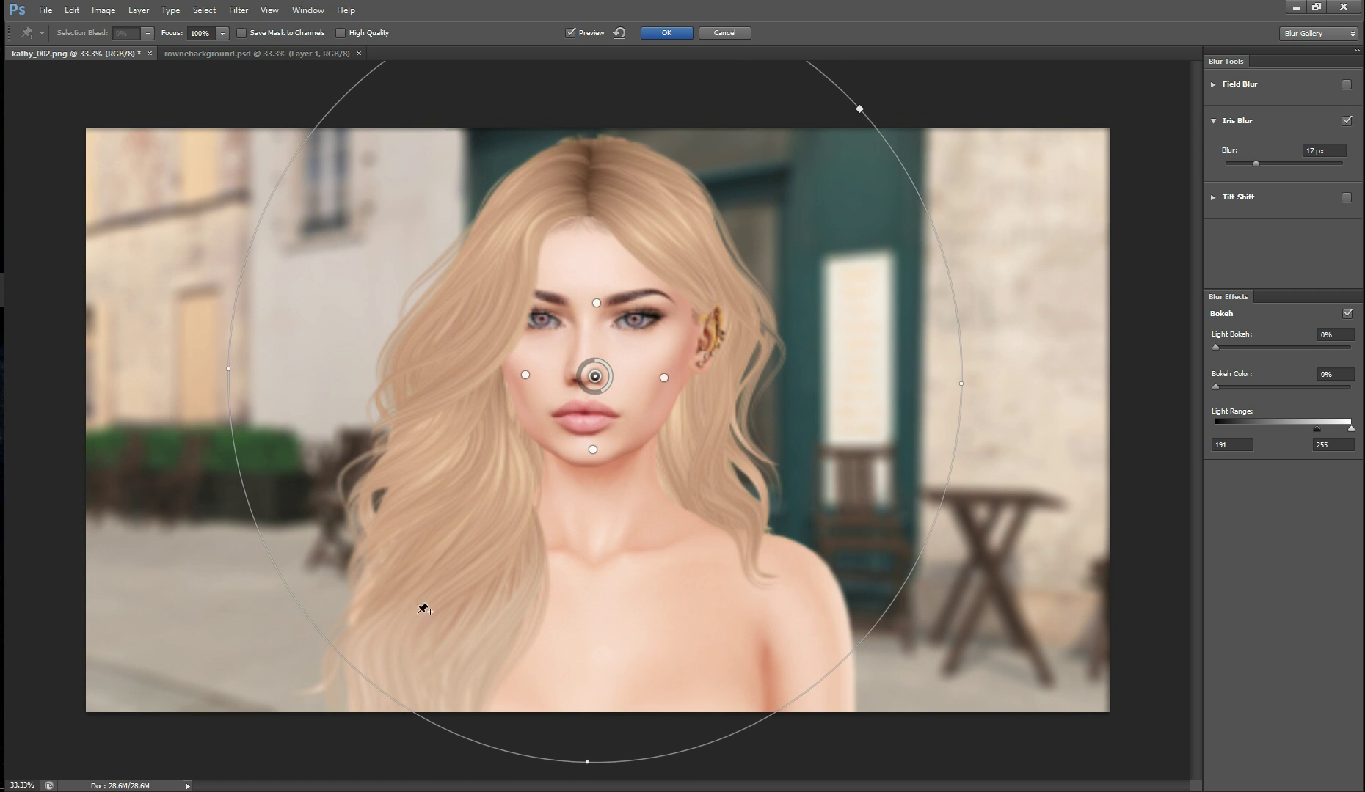
left_click_drag(587, 763, 574, 708)
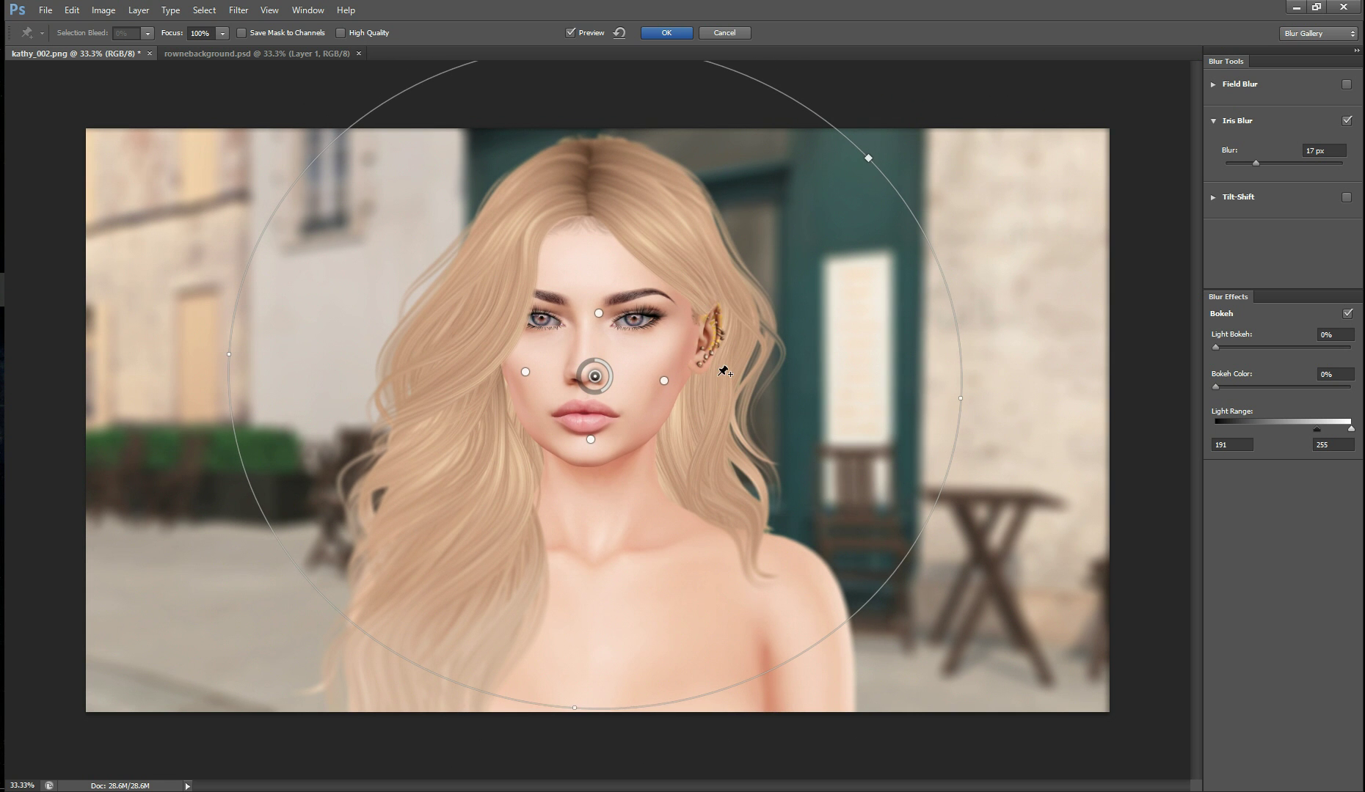
left_click(665, 33)
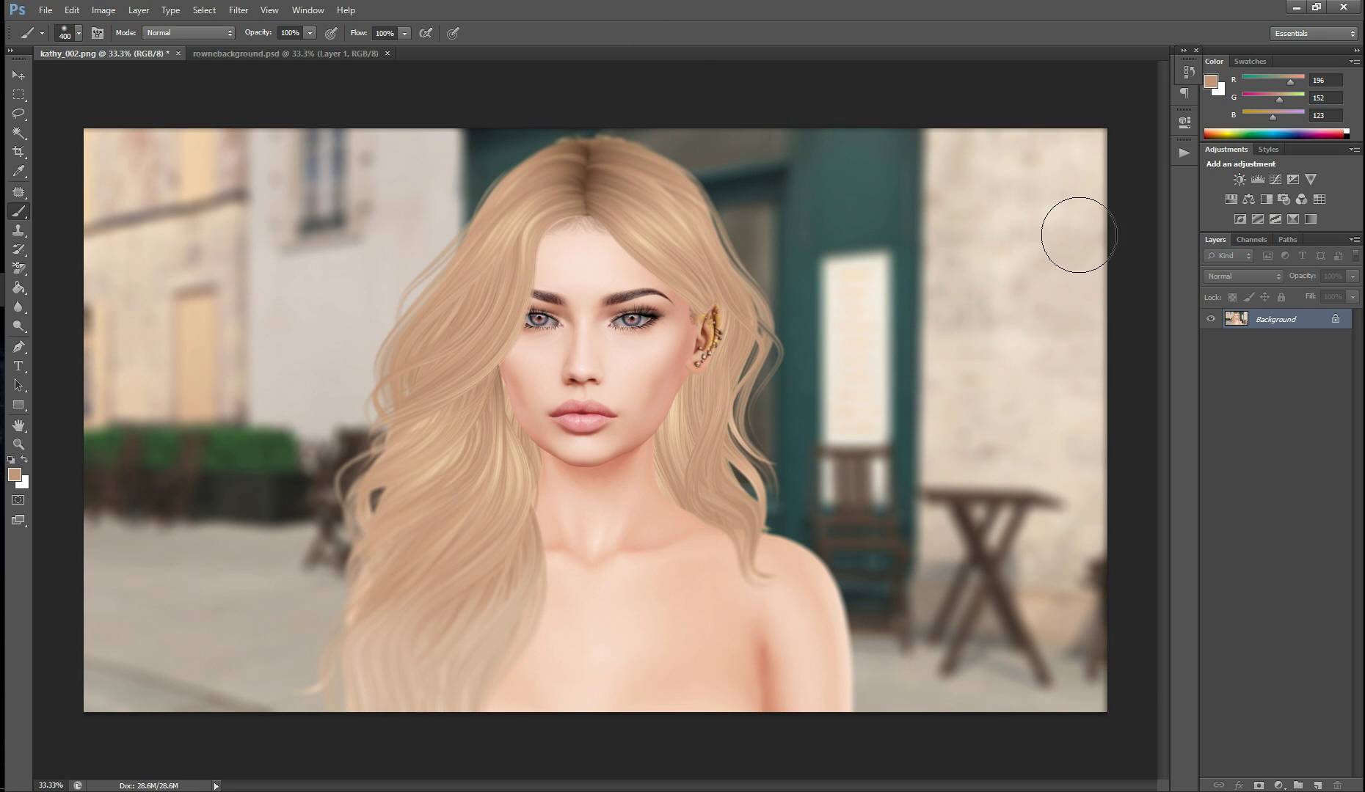
Step: Compare the flattened, iris-blurred image with the unblurred Layer Order state in the document history, and return to the Blur Gallery state
left_click(1188, 71)
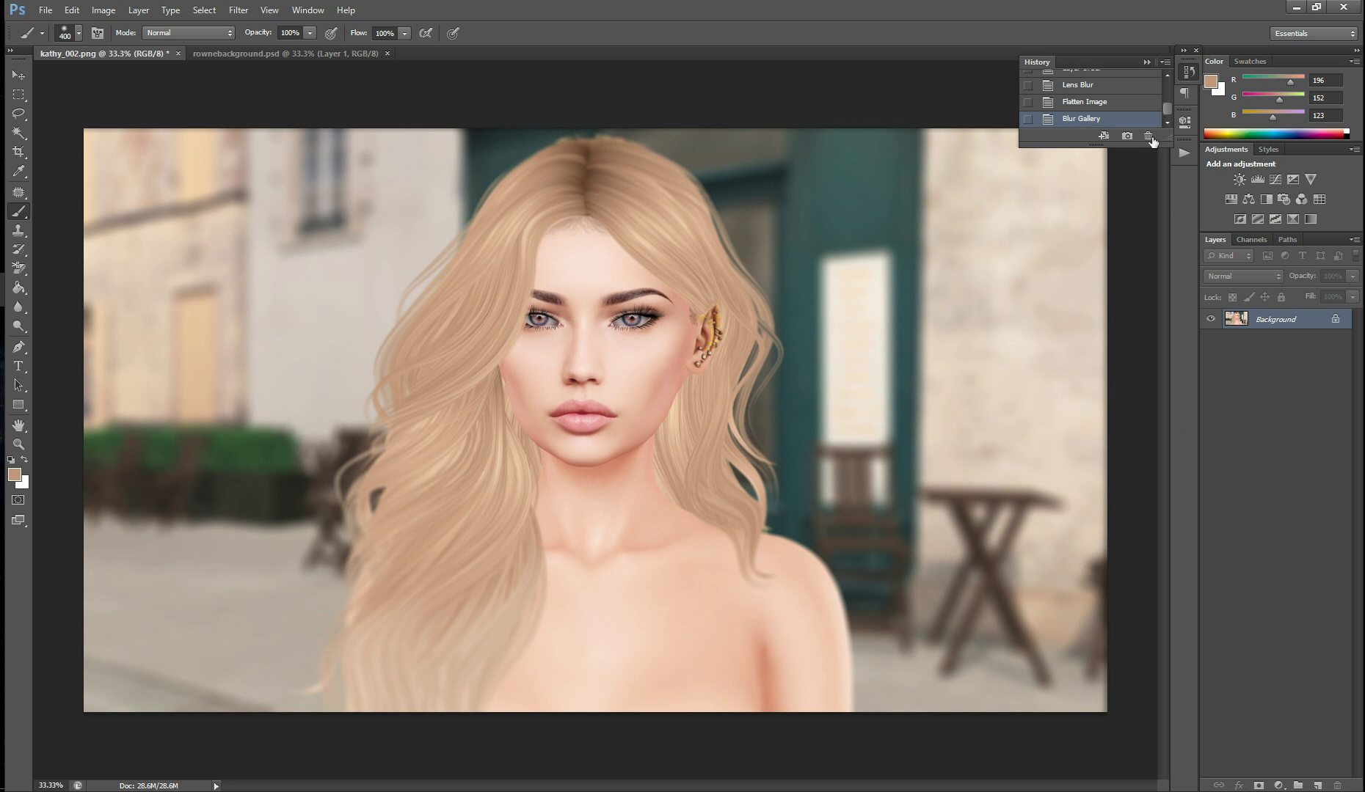
scroll(1107, 94, "up", 1)
left_click(1104, 91)
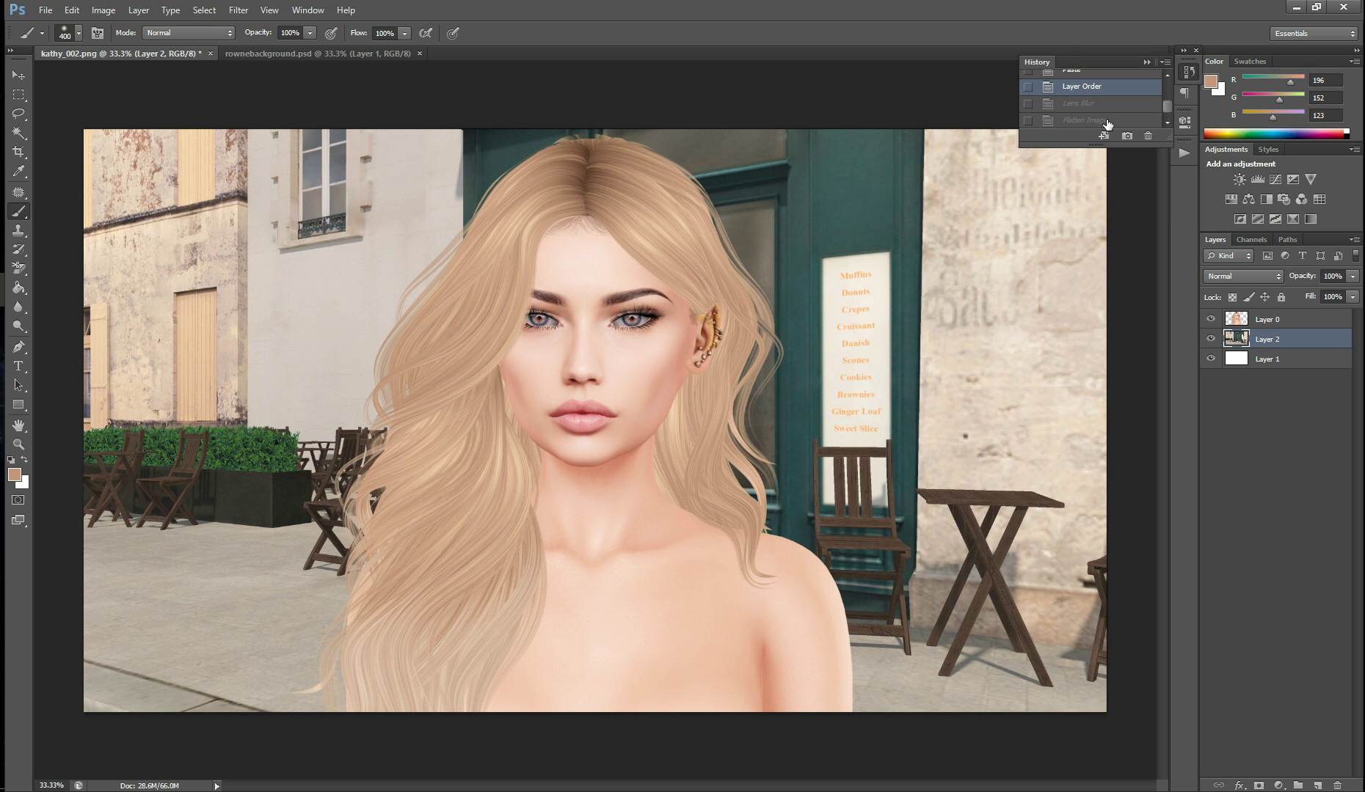
scroll(1107, 125, "down", 1)
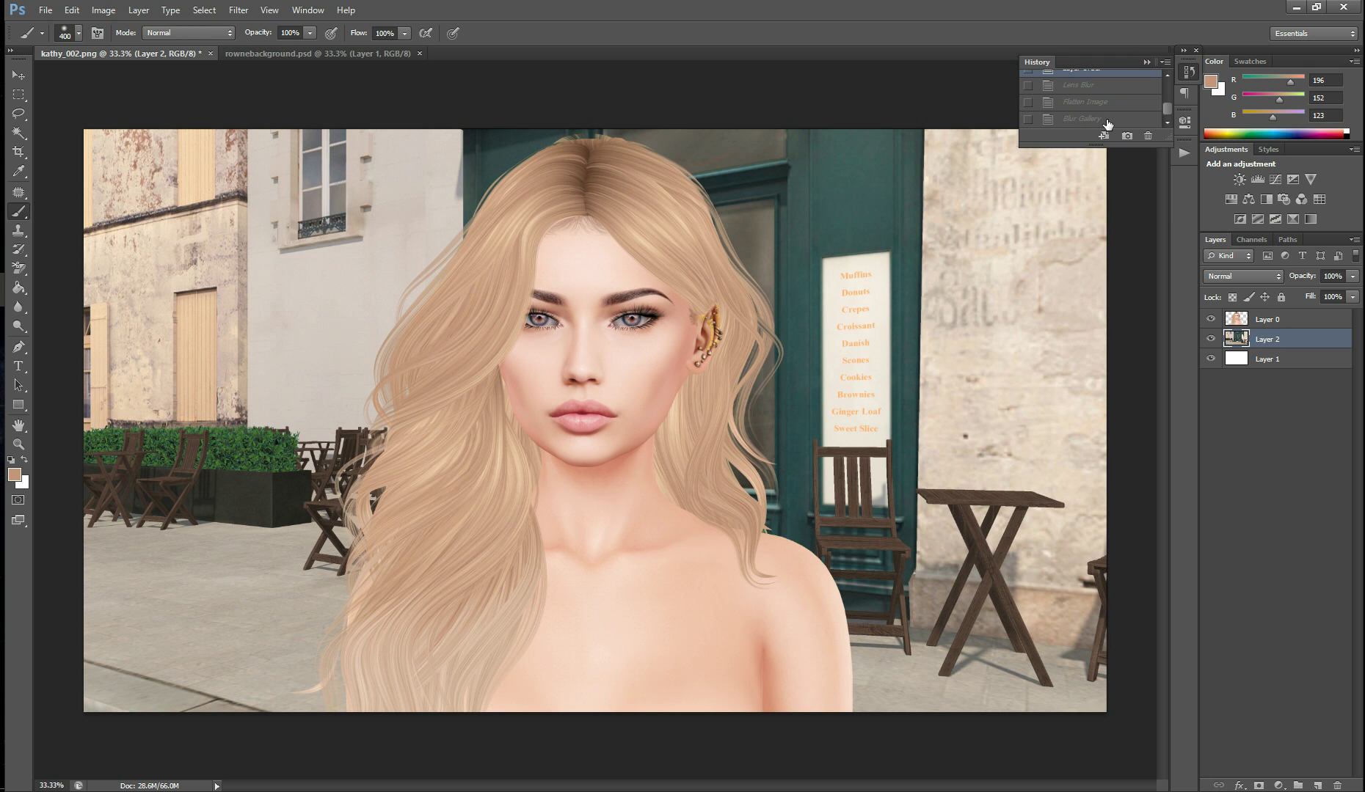
left_click(1107, 120)
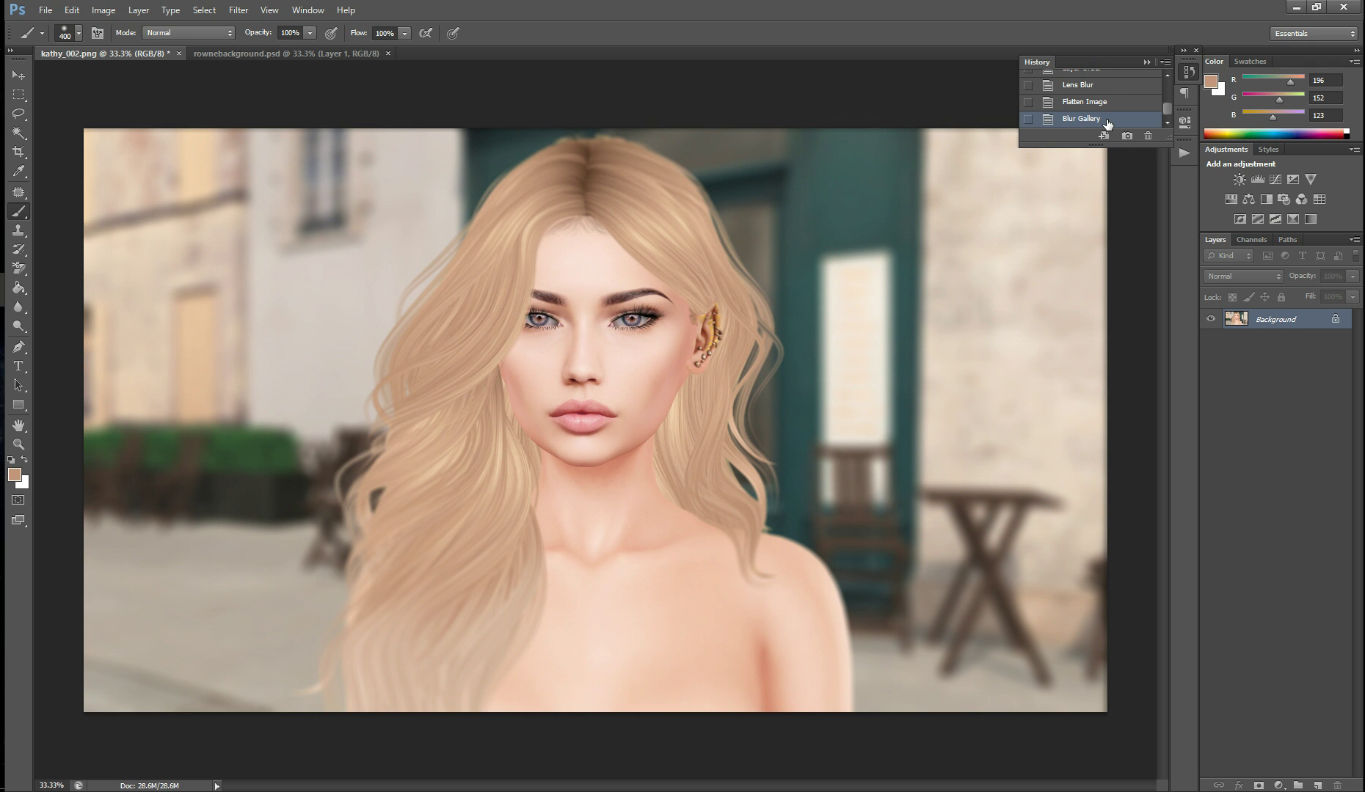